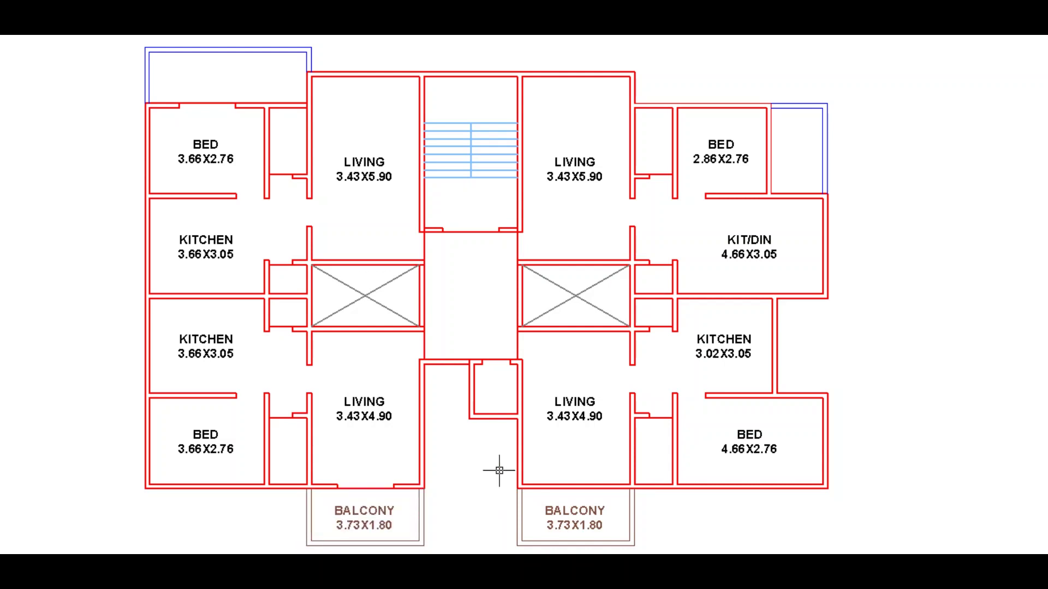
- Add TERRACE labels 5.33X1.80 and 2.91X1.80 to the upper balconies, then show the SHOP settings table
{"action": "left_click", "coordinate": [771, 108]}
{"action": "left_click", "coordinate": [143, 104]}
{"action": "left_click", "coordinate": [310, 49]}
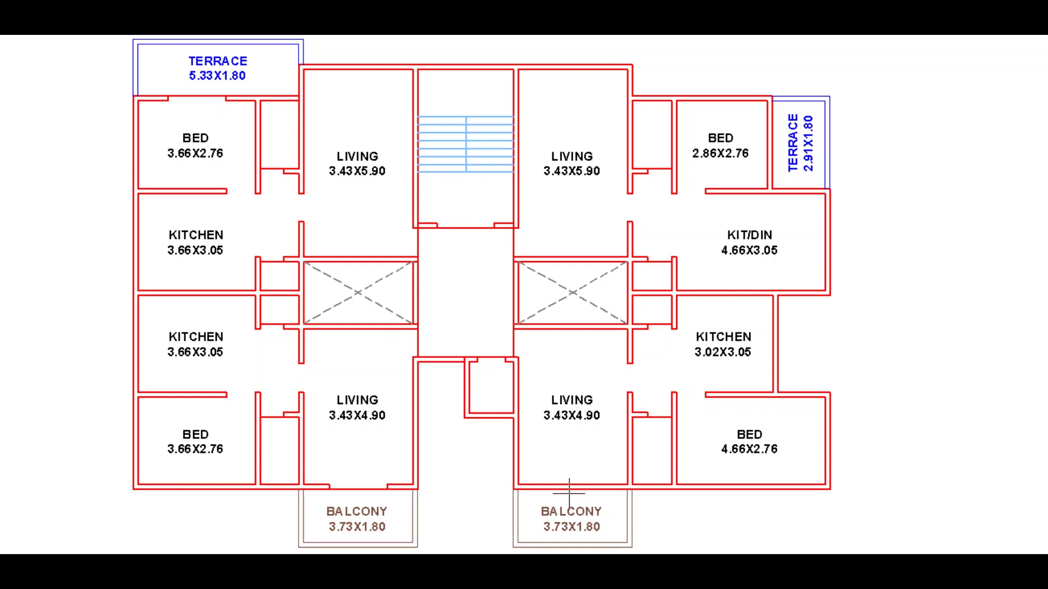
{"action": "left_click", "coordinate": [573, 487]}
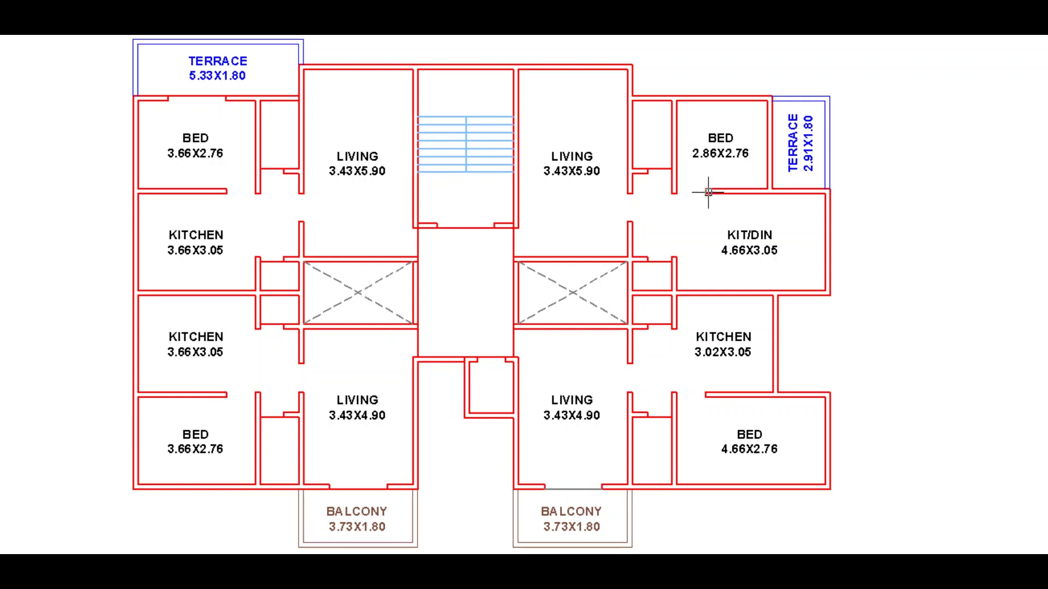
{"action": "left_click", "coordinate": [771, 146]}
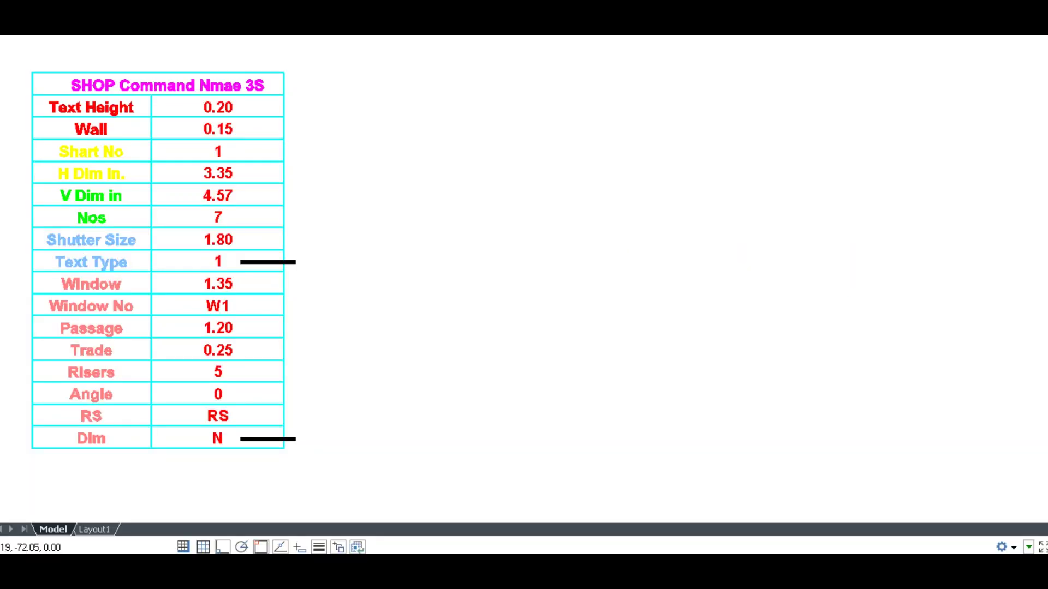
- Place the seven-shop 3.35X4.57 plan (SHOP-1 to SHOP-7) and its saleable area table
{"action": "key", "text": "Return"}
{"action": "left_click", "coordinate": [330, 151]}
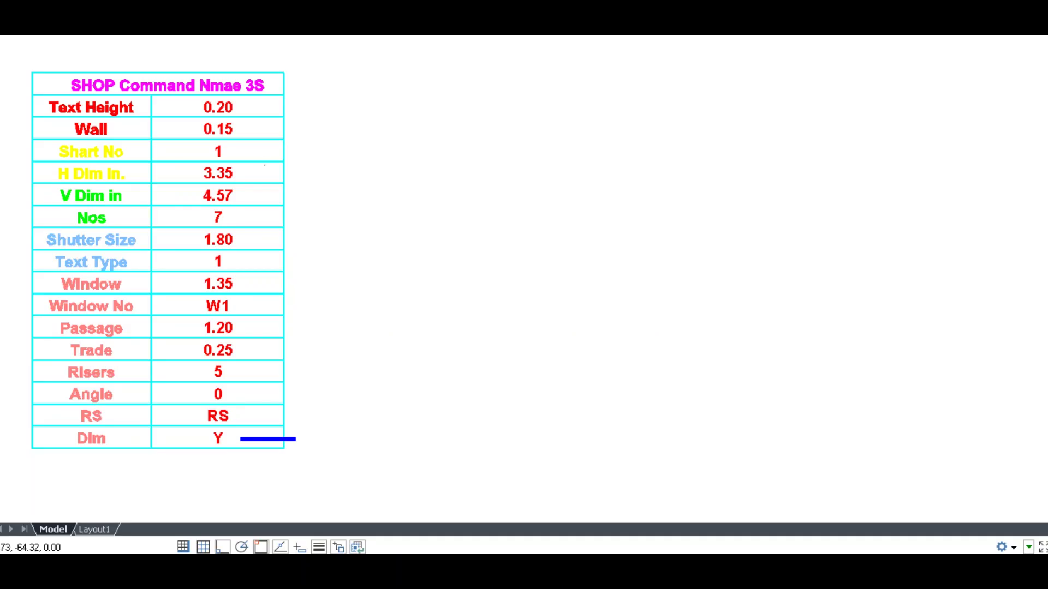
{"action": "left_click", "coordinate": [328, 144]}
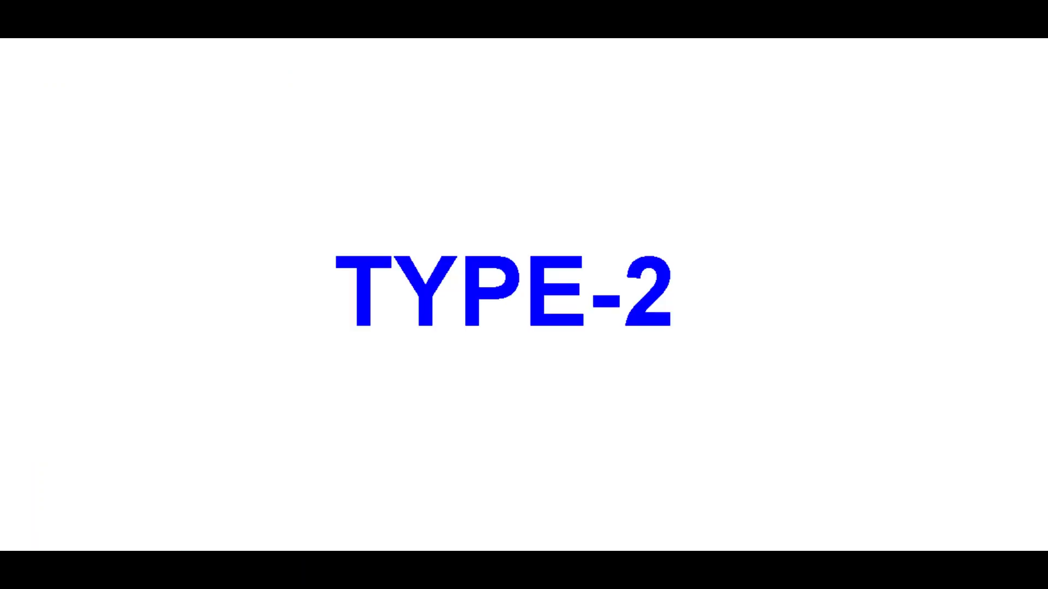
{"action": "left_click", "coordinate": [325, 153]}
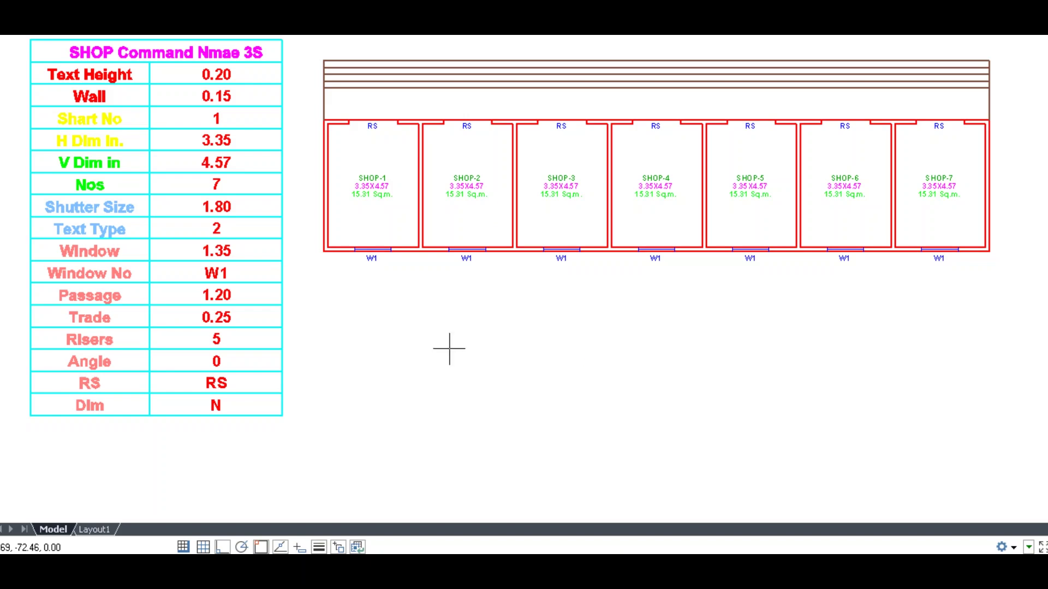
{"action": "left_click", "coordinate": [408, 308]}
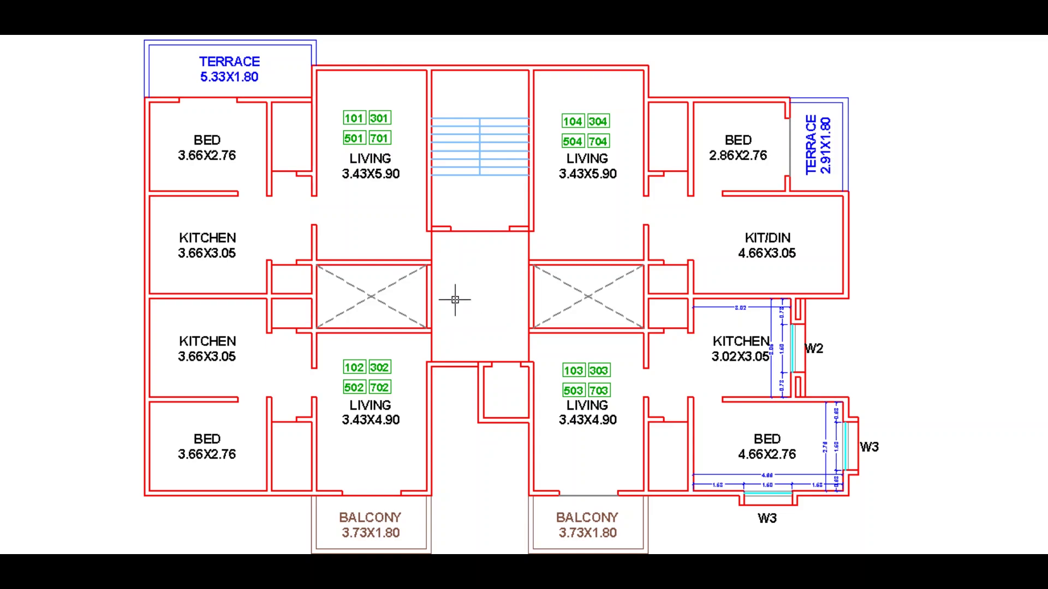
- Insert doors at the upper-left living room's lower corner and in the bedroom wall
{"action": "left_click", "coordinate": [253, 133]}
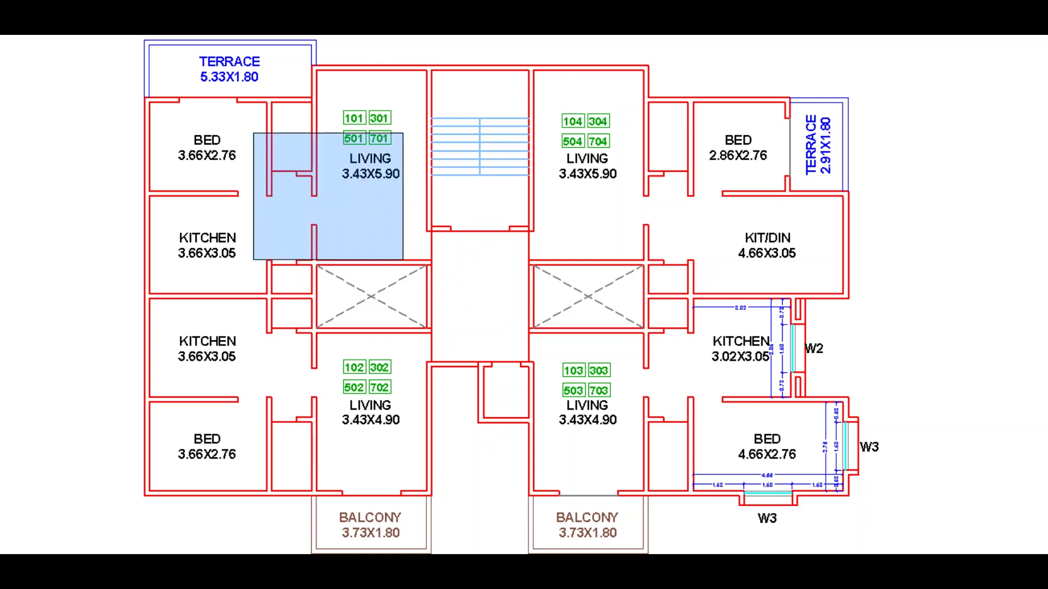
{"action": "left_click", "coordinate": [463, 304]}
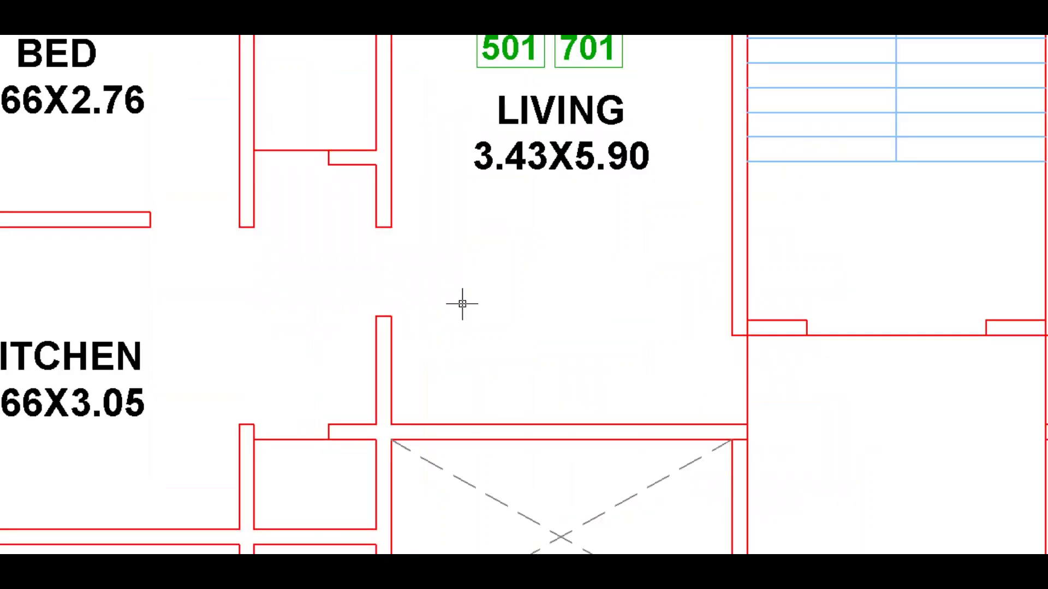
{"action": "left_click", "coordinate": [740, 338]}
{"action": "left_click", "coordinate": [774, 268]}
{"action": "key", "text": "Return"}
{"action": "left_click", "coordinate": [328, 158]}
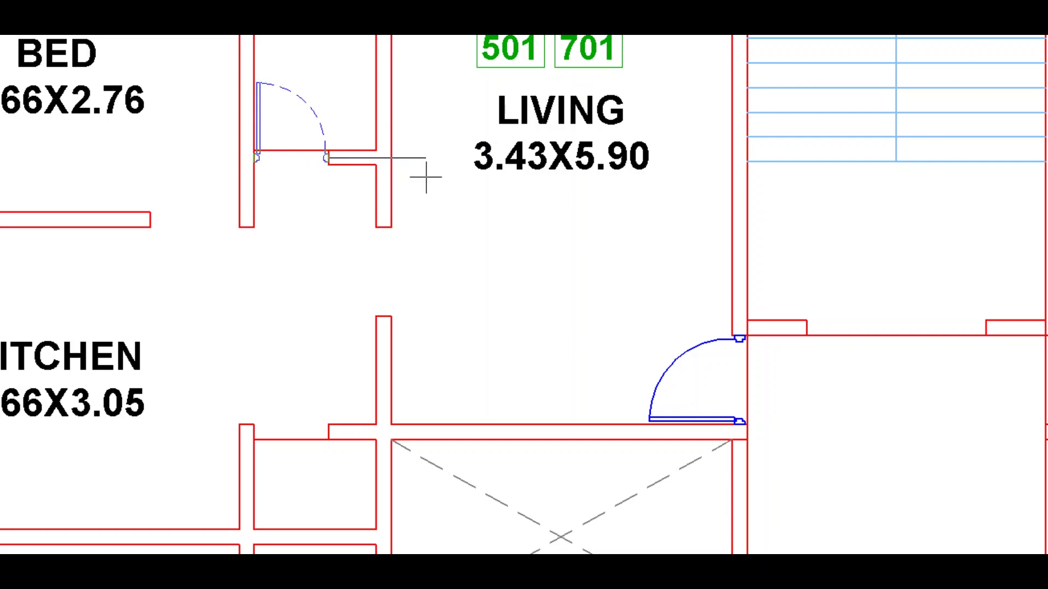
{"action": "left_click", "coordinate": [441, 181]}
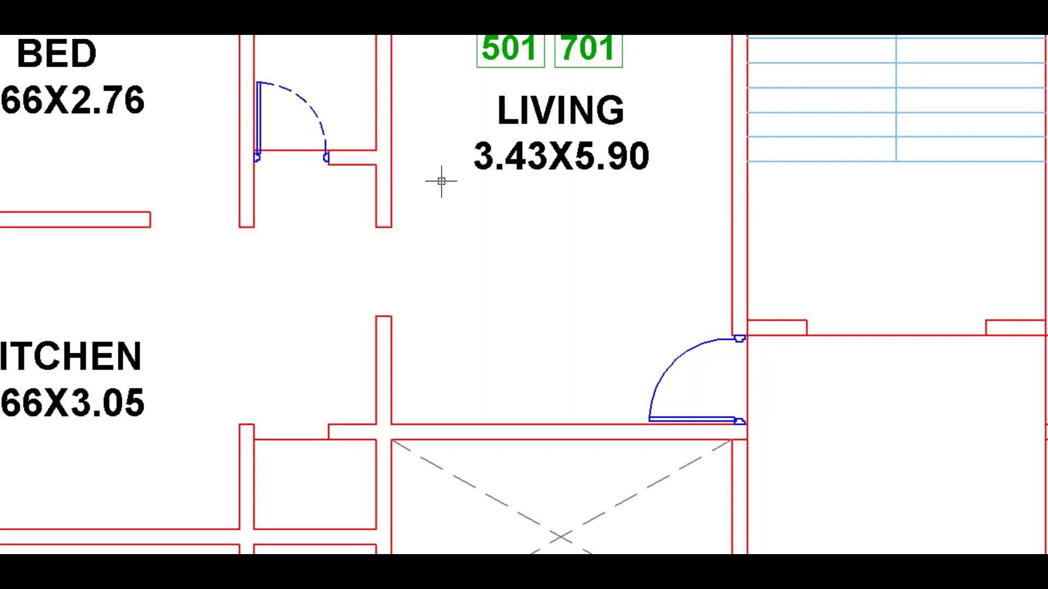
{"action": "middle_click", "coordinate": [440, 181]}
{"action": "middle_click", "coordinate": [441, 181]}
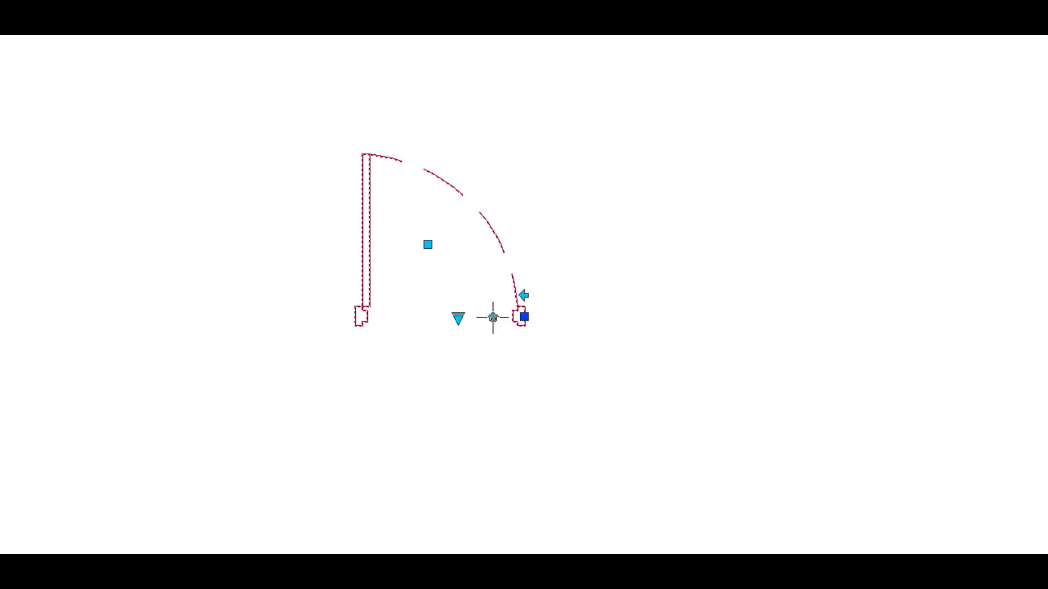
- Try the door block's flips and D2–D4 sizes, leaving it at size D2
{"action": "left_click", "coordinate": [458, 318]}
{"action": "left_click", "coordinate": [479, 339]}
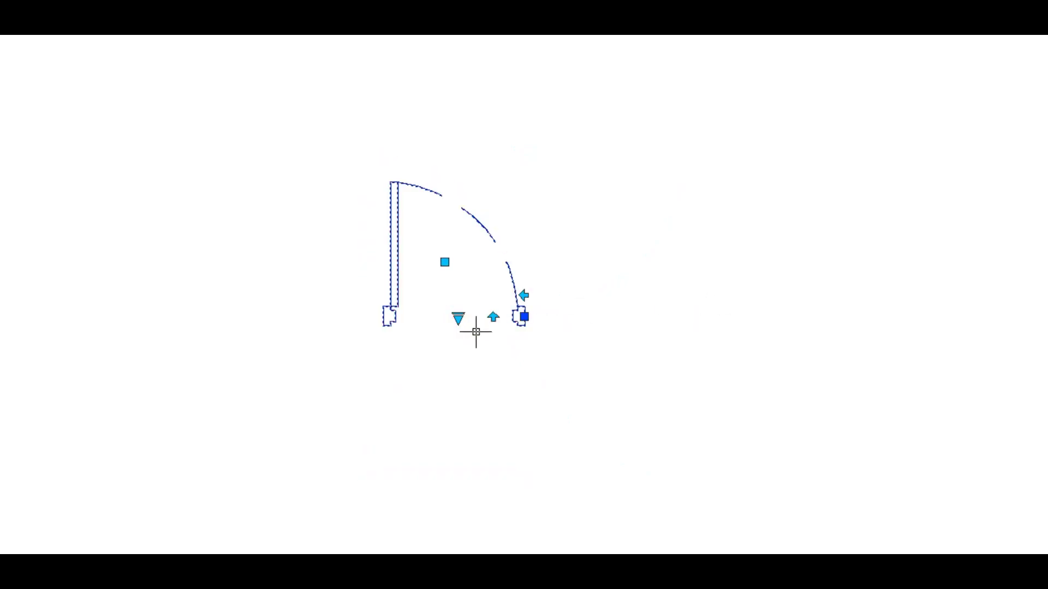
{"action": "left_click", "coordinate": [493, 318]}
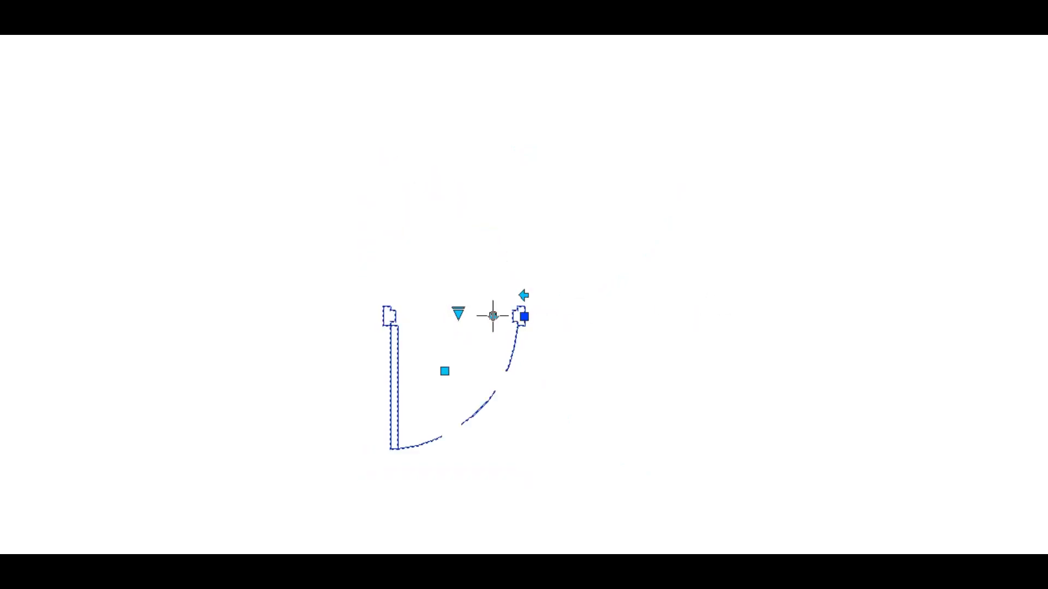
{"action": "left_click", "coordinate": [523, 295]}
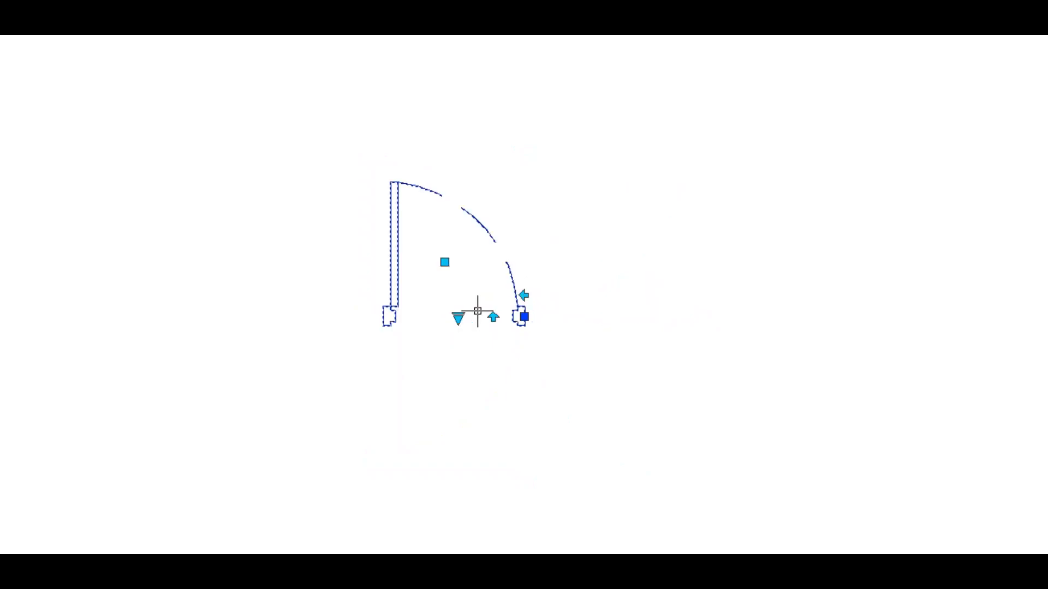
{"action": "left_click", "coordinate": [458, 317]}
{"action": "left_click", "coordinate": [478, 353]}
{"action": "left_click", "coordinate": [457, 317]}
{"action": "left_click", "coordinate": [478, 366]}
{"action": "left_click", "coordinate": [459, 317]}
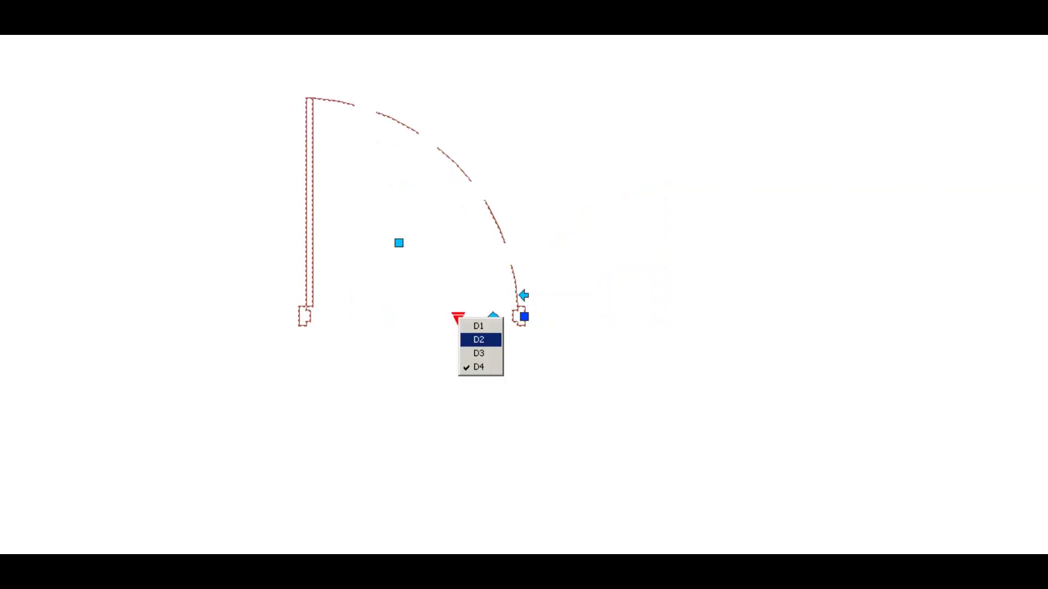
{"action": "left_click", "coordinate": [472, 339]}
{"action": "key", "text": "Escape"}
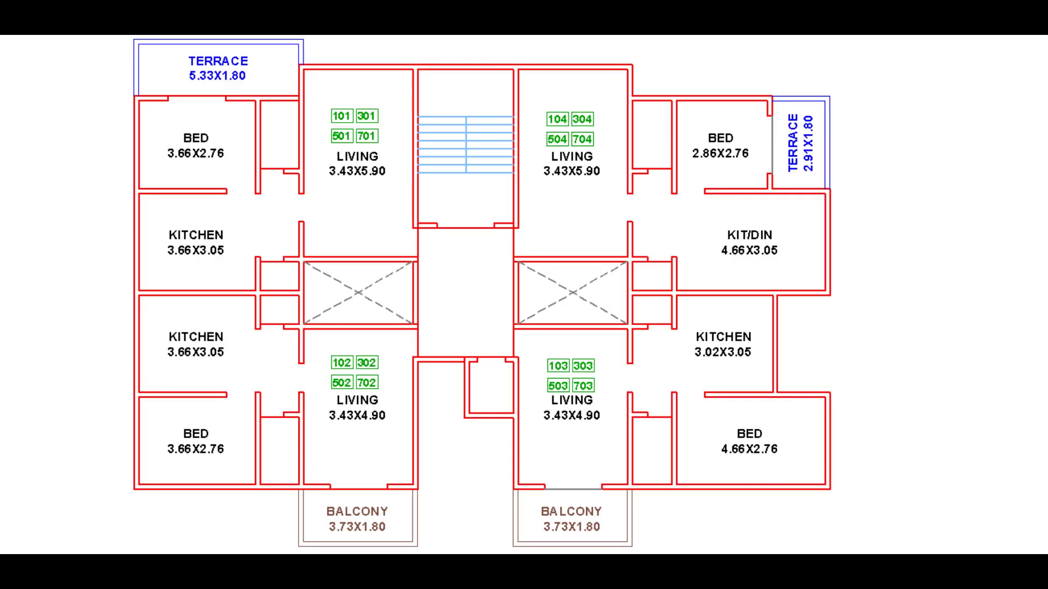
- Zoom into the lower-right kitchen and bedroom for the W2 and W3 windows
{"action": "left_click", "coordinate": [868, 520]}
{"action": "left_click", "coordinate": [603, 268]}
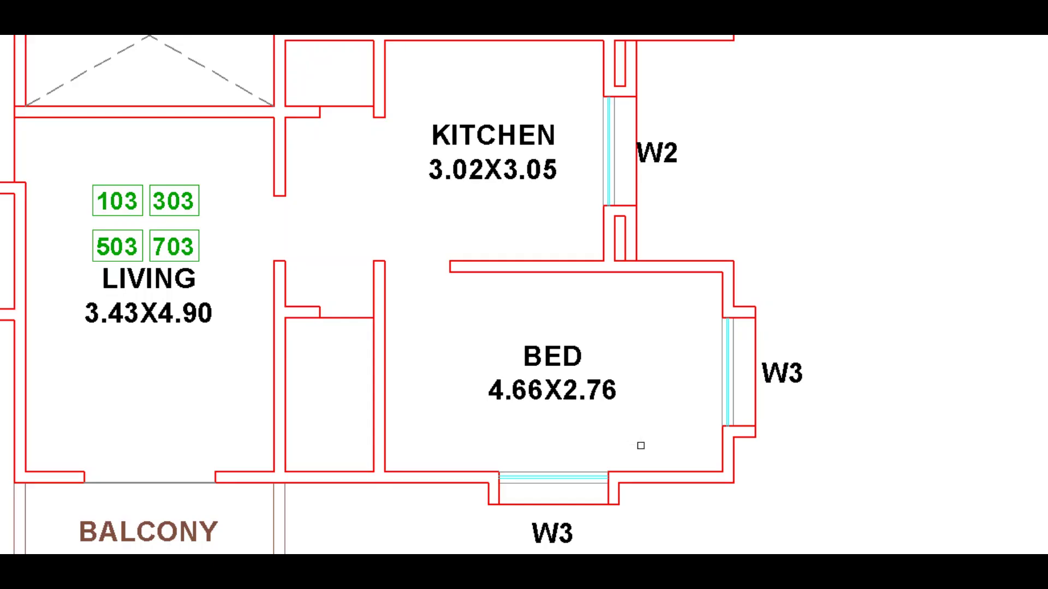
- Dimension the bedroom's bottom and right wall windows plus overall sizes 4.66 and 2.76
{"action": "left_click", "coordinate": [655, 435]}
{"action": "left_click", "coordinate": [479, 474]}
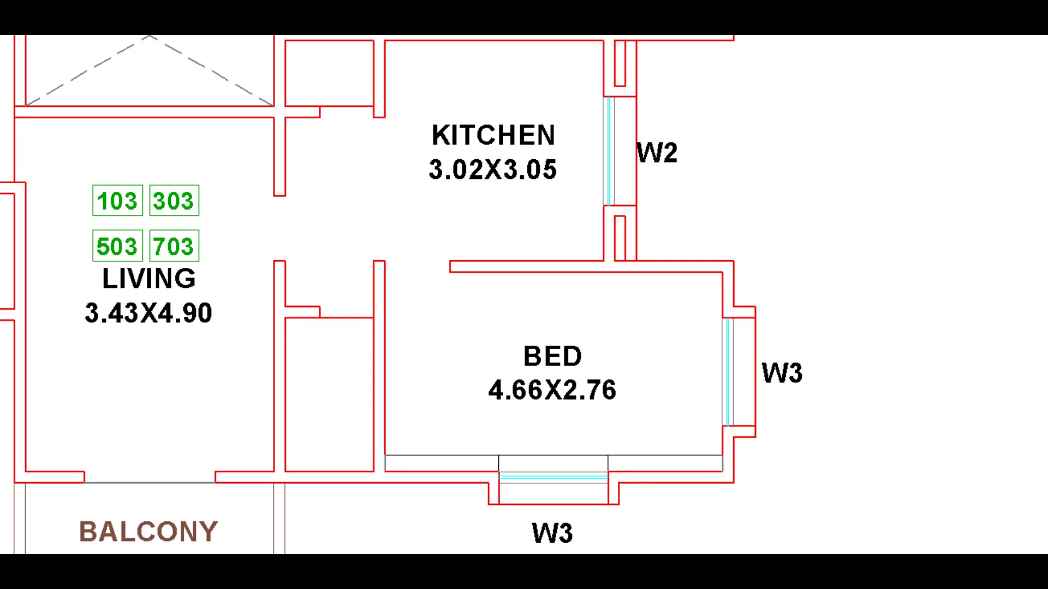
{"action": "left_click", "coordinate": [546, 457]}
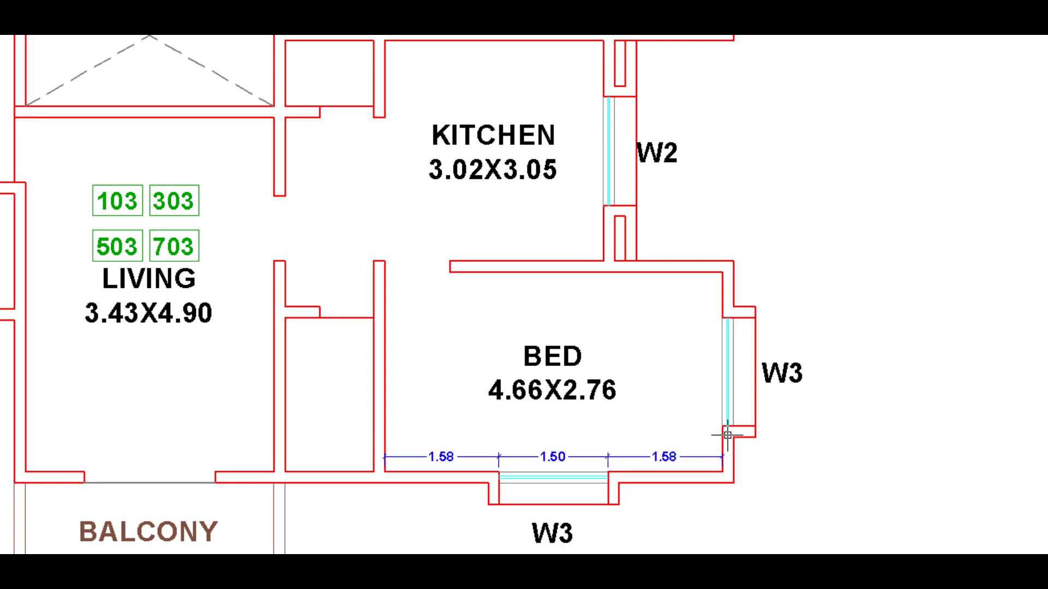
{"action": "left_click", "coordinate": [725, 308]}
{"action": "left_click", "coordinate": [706, 426]}
{"action": "key", "text": "Return"}
{"action": "left_click", "coordinate": [707, 414]}
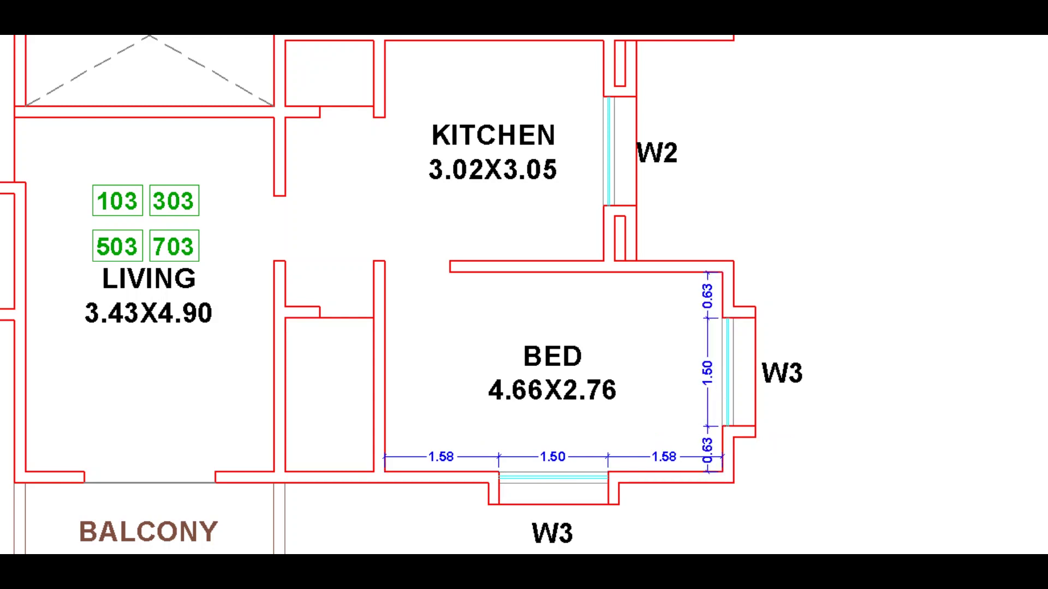
{"action": "left_click", "coordinate": [682, 435]}
- Dimension the kitchen's W2 window wall with overall sizes 3.02 and 3.05
{"action": "left_click", "coordinate": [610, 241]}
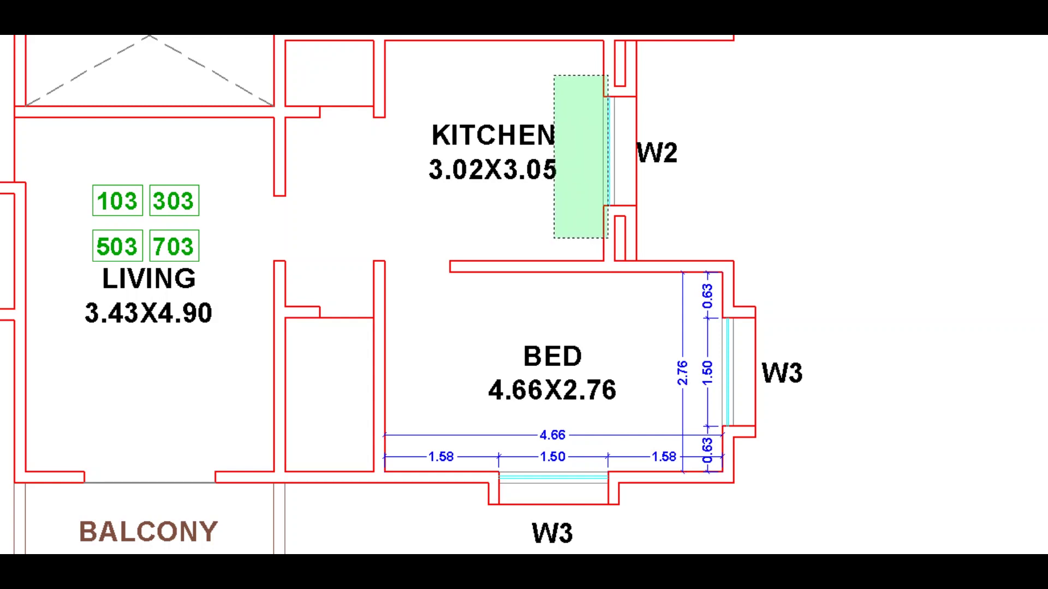
{"action": "left_click", "coordinate": [580, 77]}
{"action": "key", "text": "Return"}
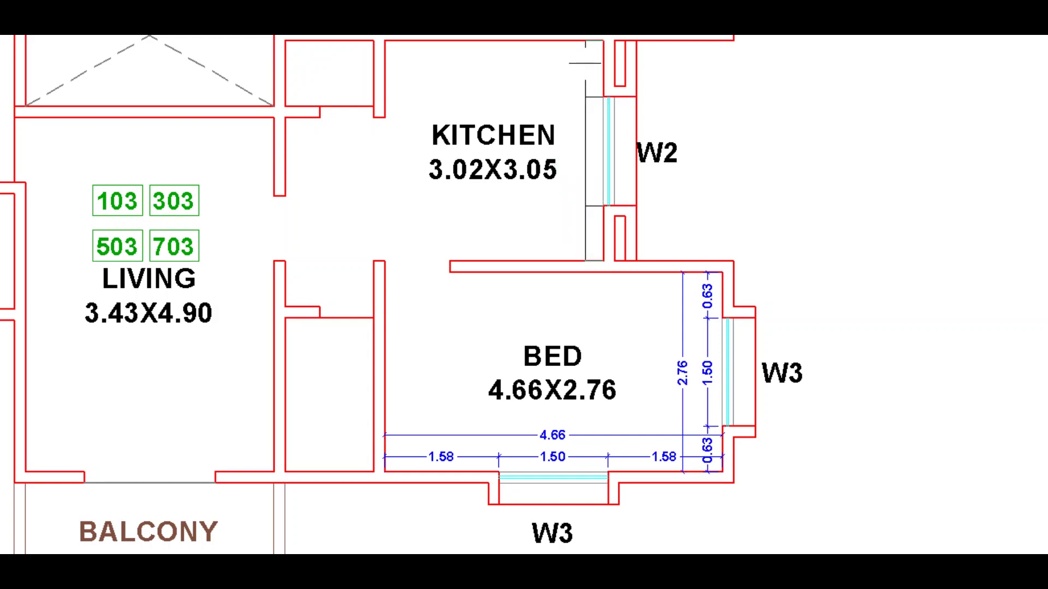
{"action": "left_click", "coordinate": [585, 63]}
{"action": "left_click", "coordinate": [561, 59]}
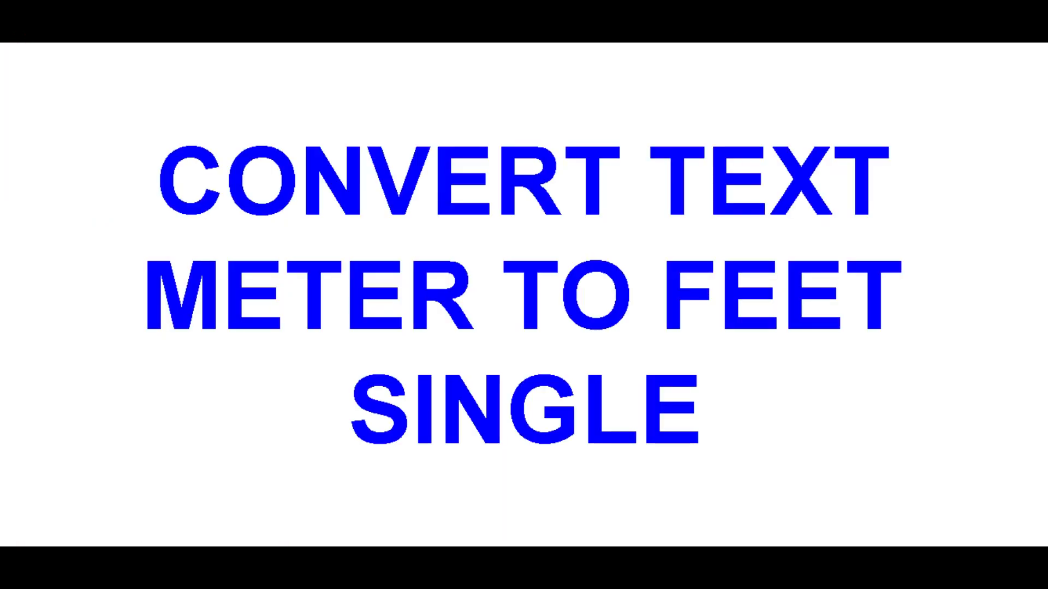
- Window-select the plan's room size labels to convert them from metres to feet
{"action": "left_click", "coordinate": [917, 542]}
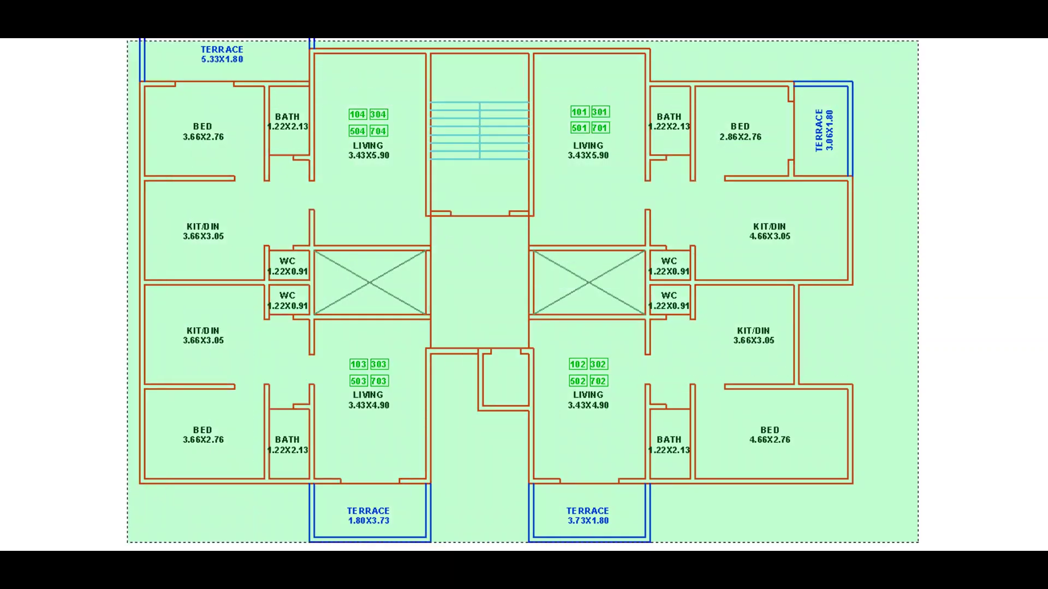
{"action": "left_click", "coordinate": [125, 39]}
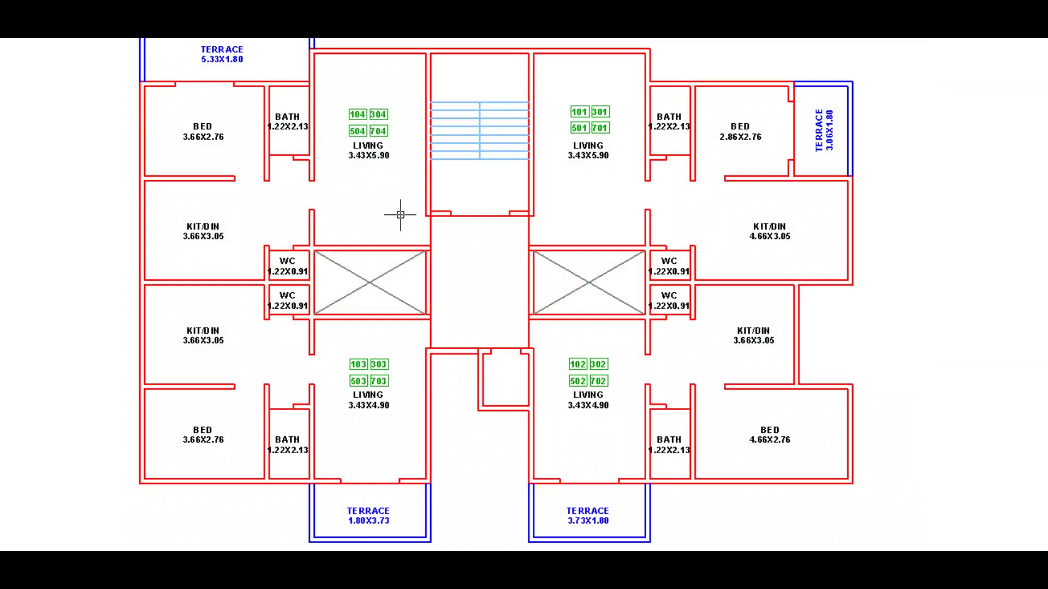
{"action": "key", "text": "Return"}
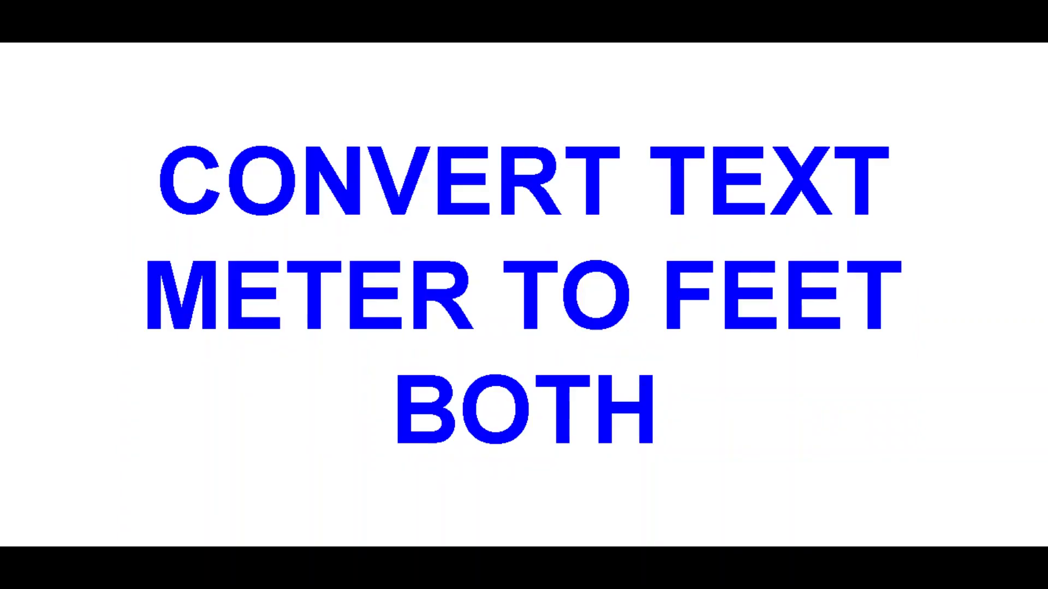
{"action": "left_click", "coordinate": [918, 532]}
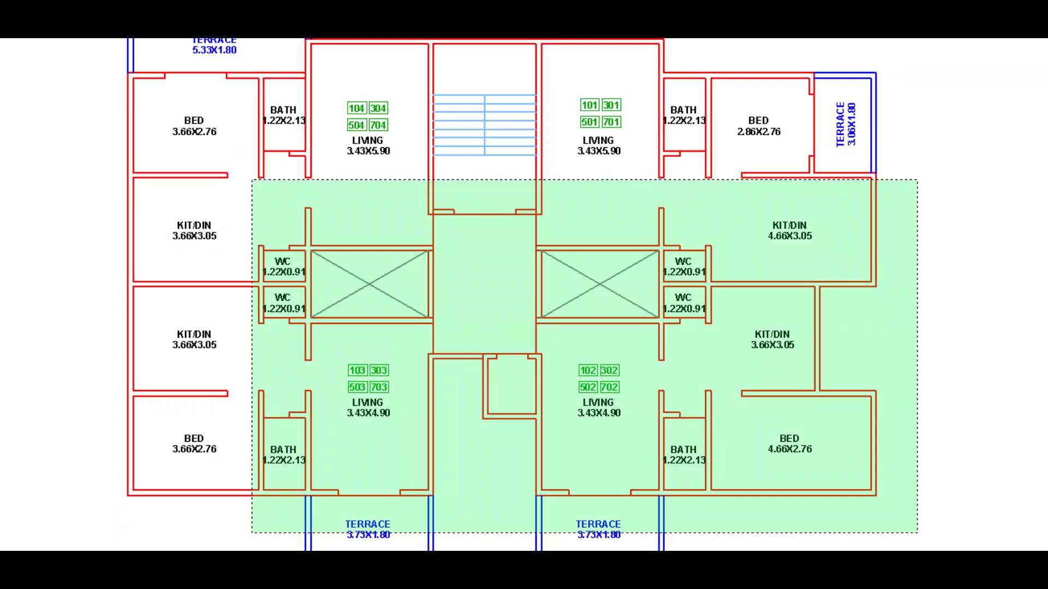
{"action": "left_click", "coordinate": [111, 40]}
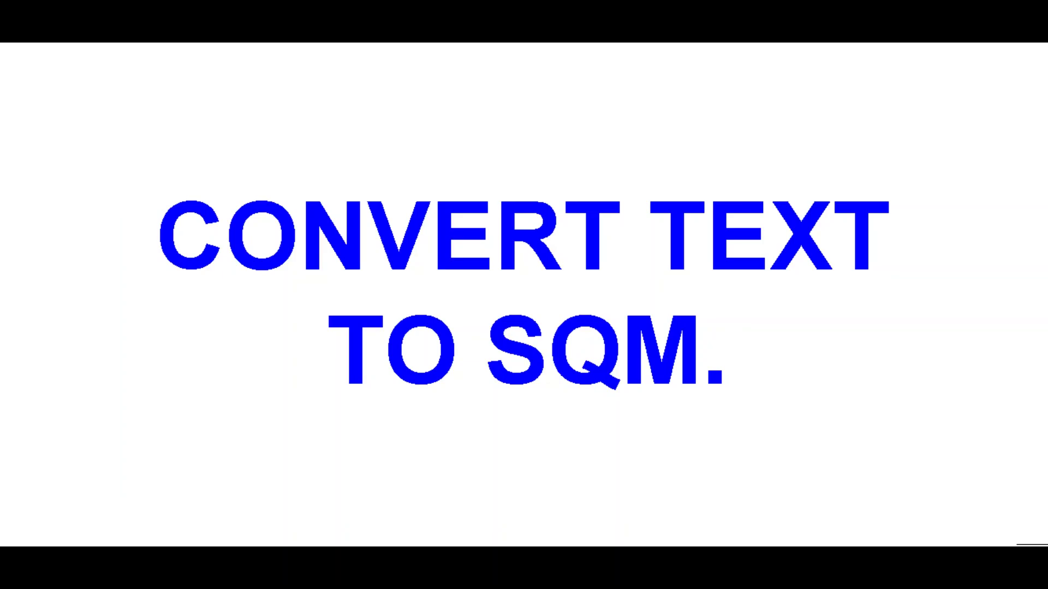
- Add sq.m area text under all the plan's room labels
{"action": "left_click", "coordinate": [931, 547]}
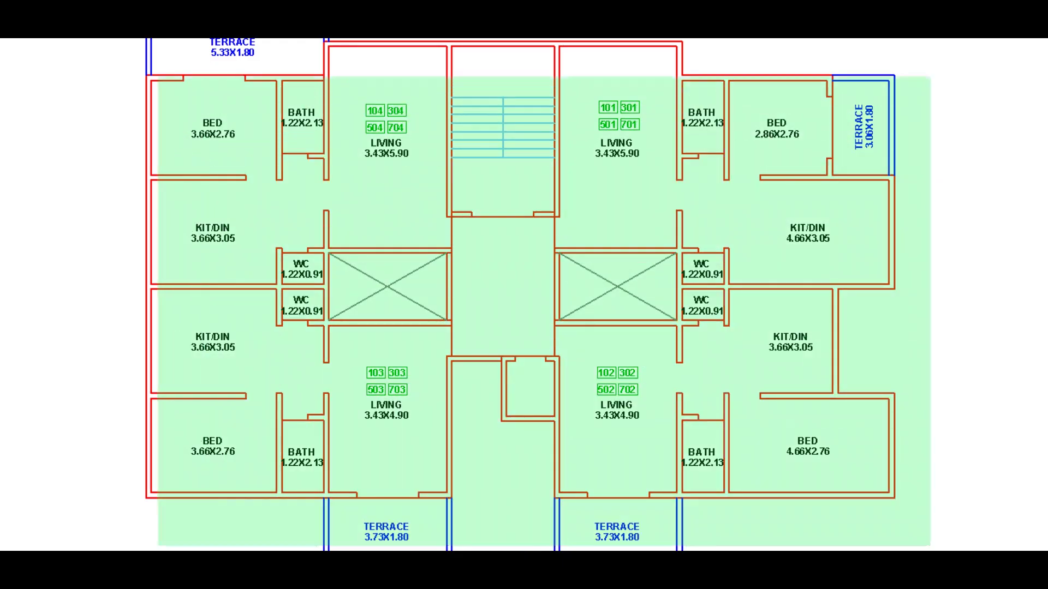
{"action": "left_click", "coordinate": [122, 41]}
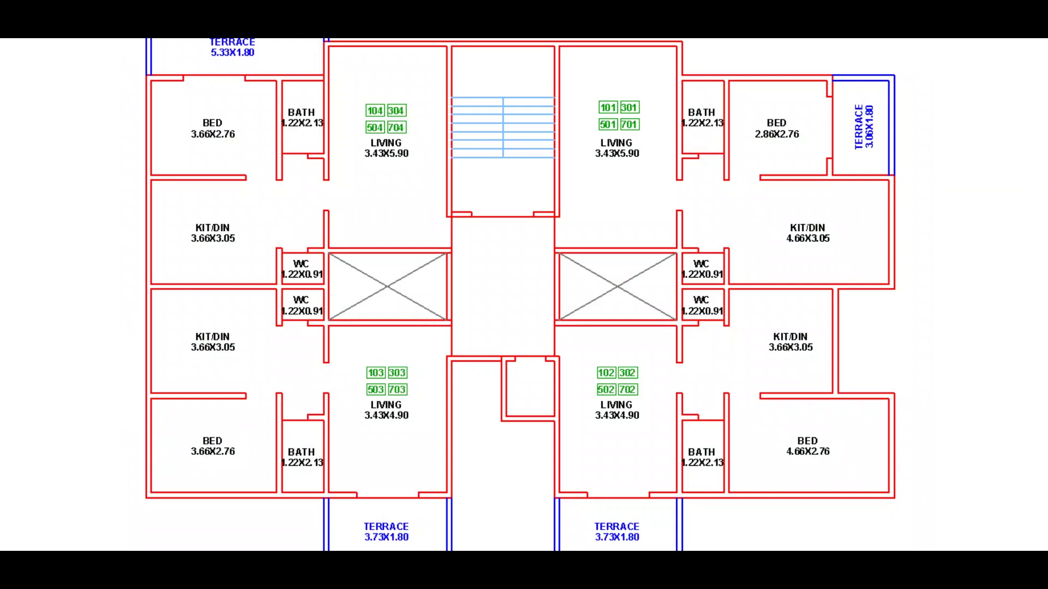
{"action": "key", "text": "Return"}
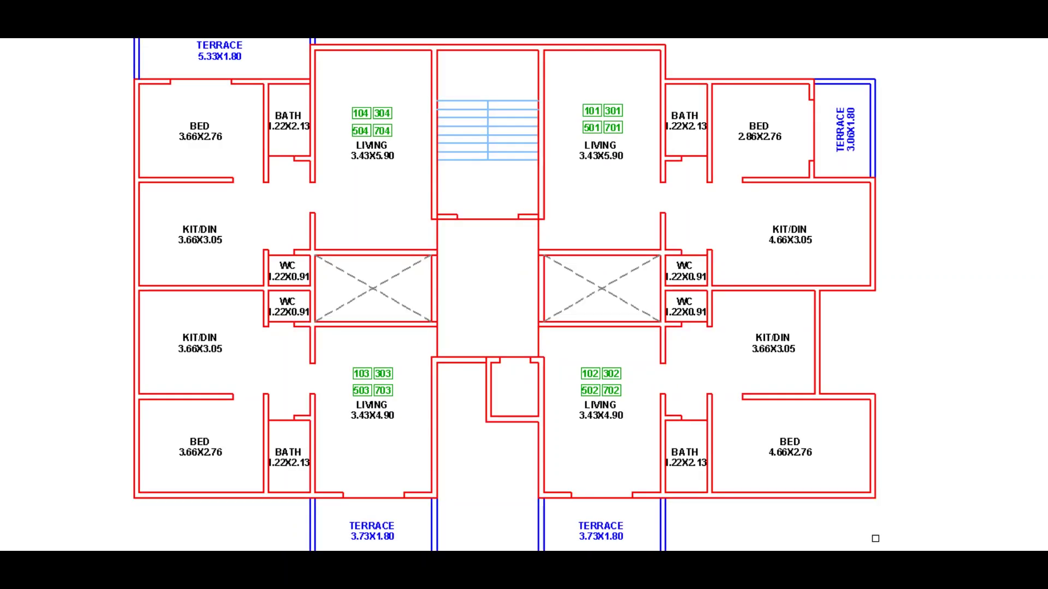
- Add sq.ft. area labels under each room, then place a new five-floor stair section
{"action": "left_click_drag", "start_coordinate": [875, 538], "coordinate": [126, 39]}
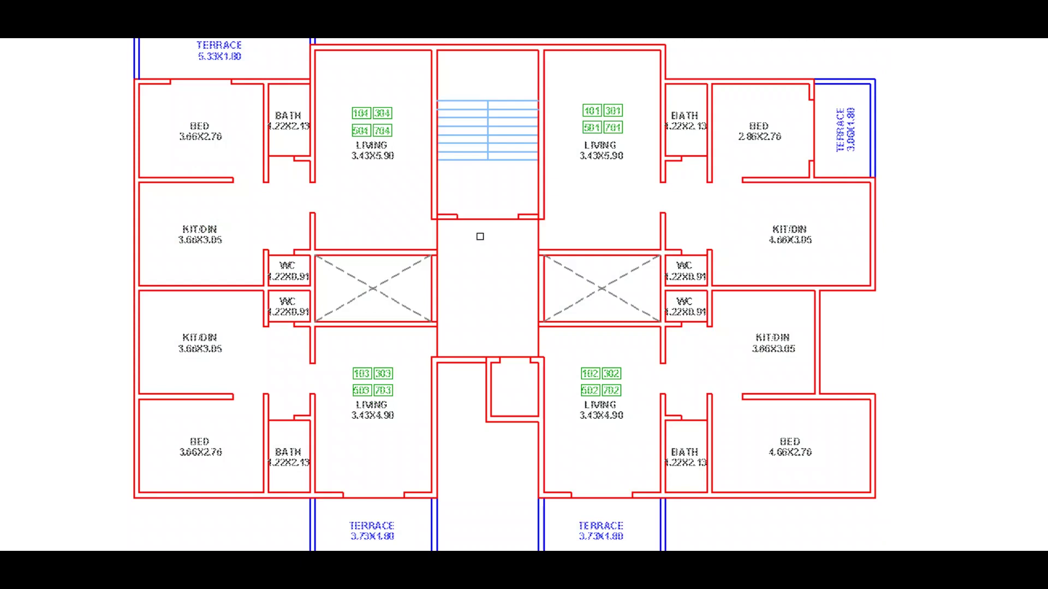
{"action": "key", "text": "Return"}
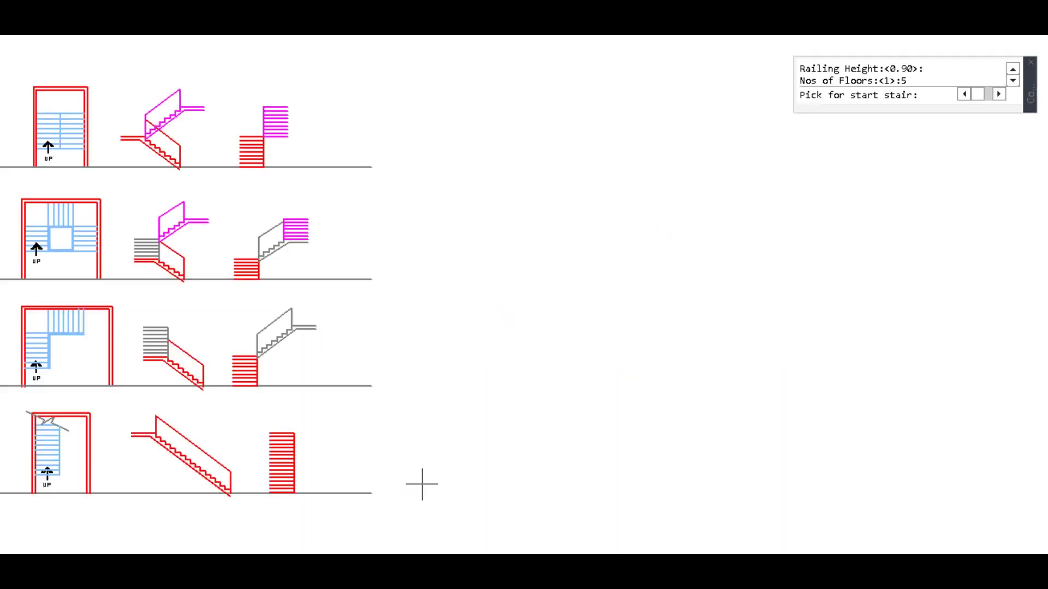
{"action": "left_click", "coordinate": [421, 484]}
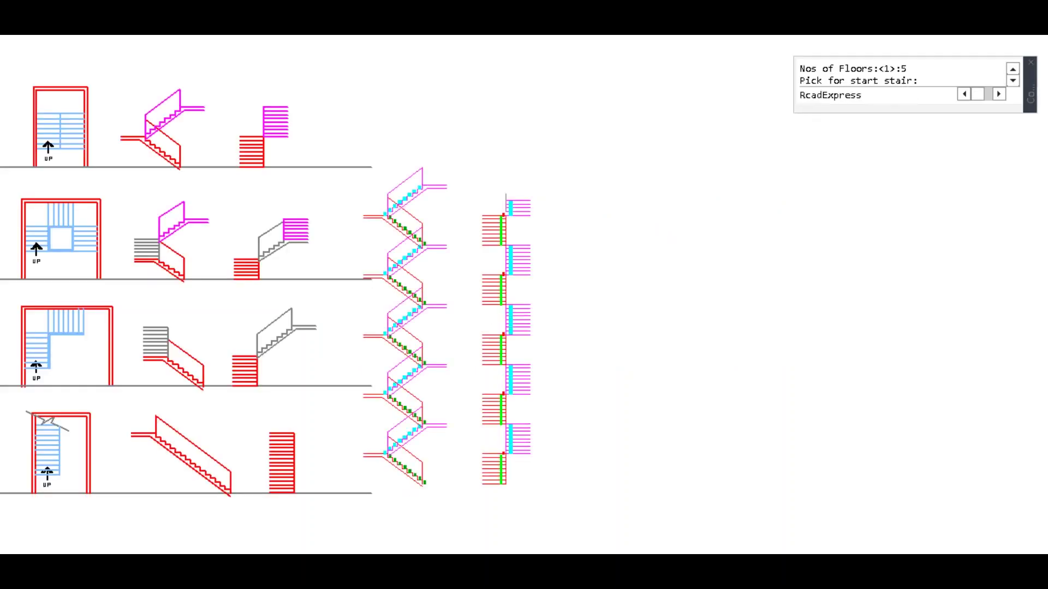
- Place two six-floor stair sections and one four-floor section further right
{"action": "left_click", "coordinate": [630, 480]}
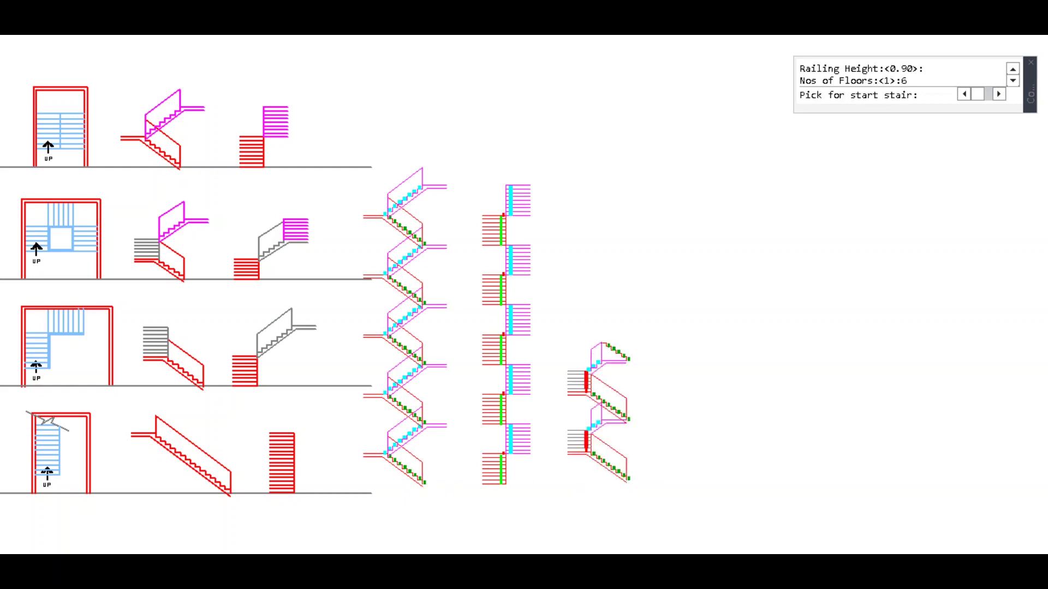
{"action": "left_click", "coordinate": [626, 480]}
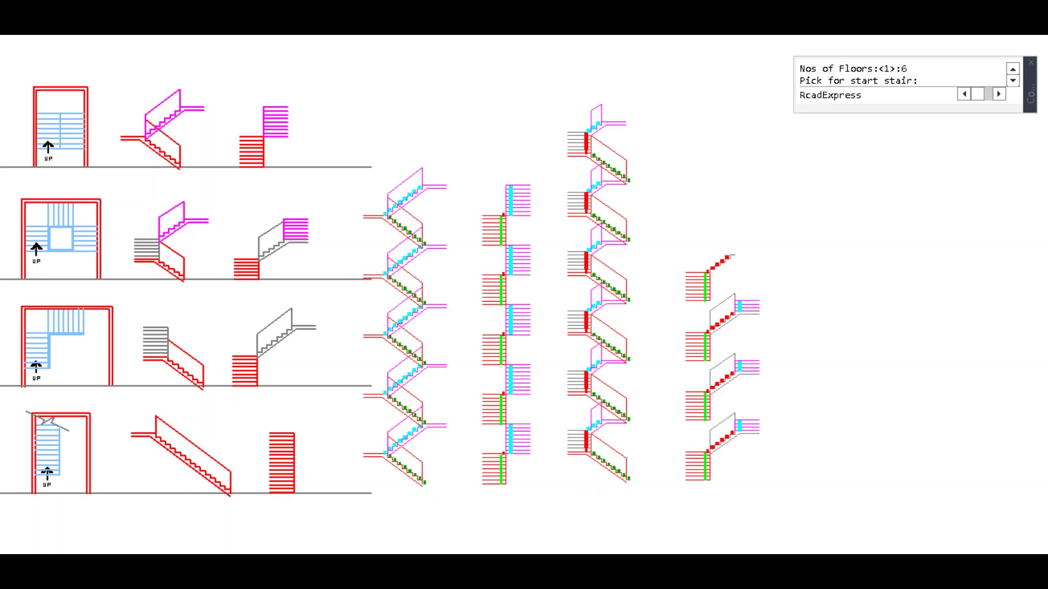
{"action": "key", "text": "Return"}
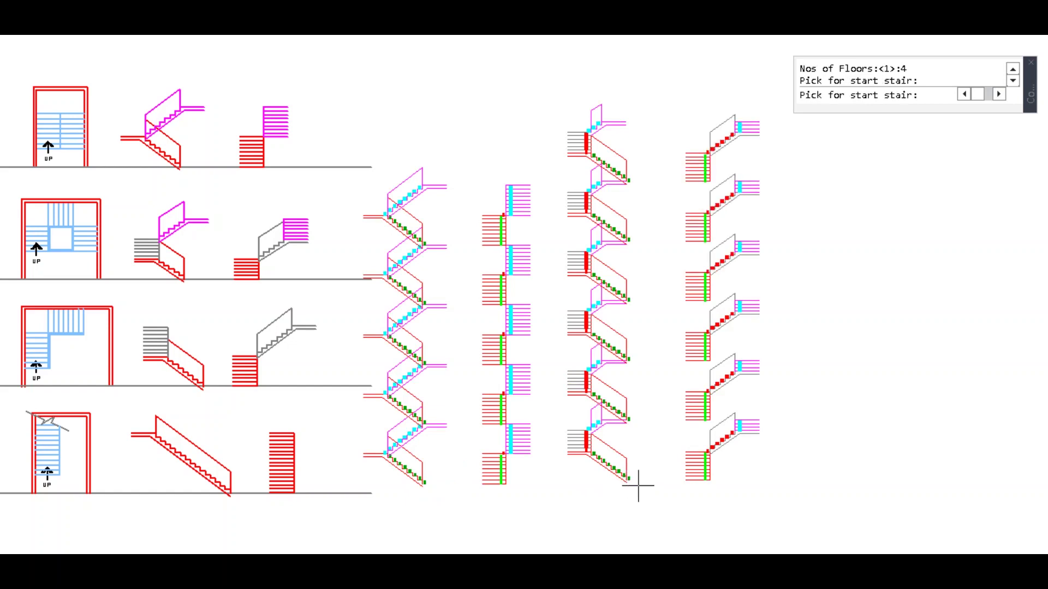
{"action": "left_click", "coordinate": [901, 473]}
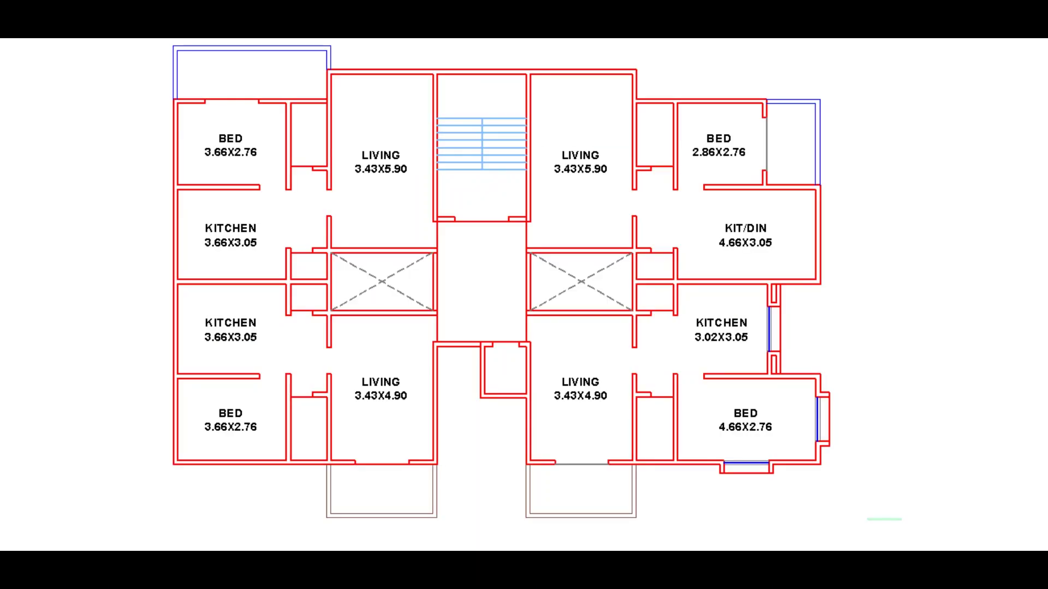
- Rotate the whole floor plan by -90 degrees
{"action": "left_click_drag", "start_coordinate": [901, 519], "coordinate": [158, 85]}
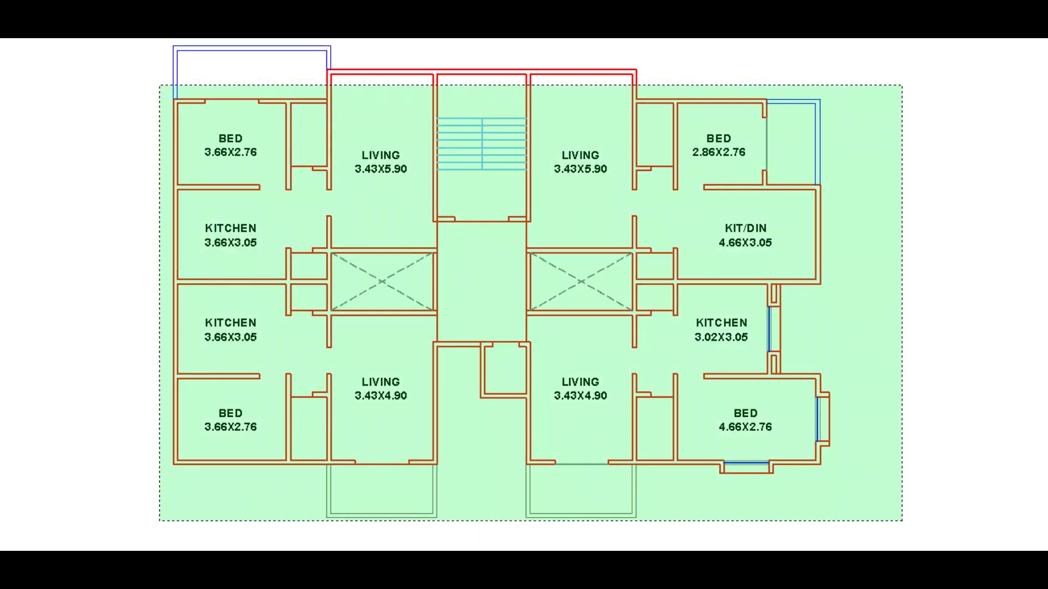
{"action": "type", "text": "-90"}
{"action": "key", "text": "Return"}
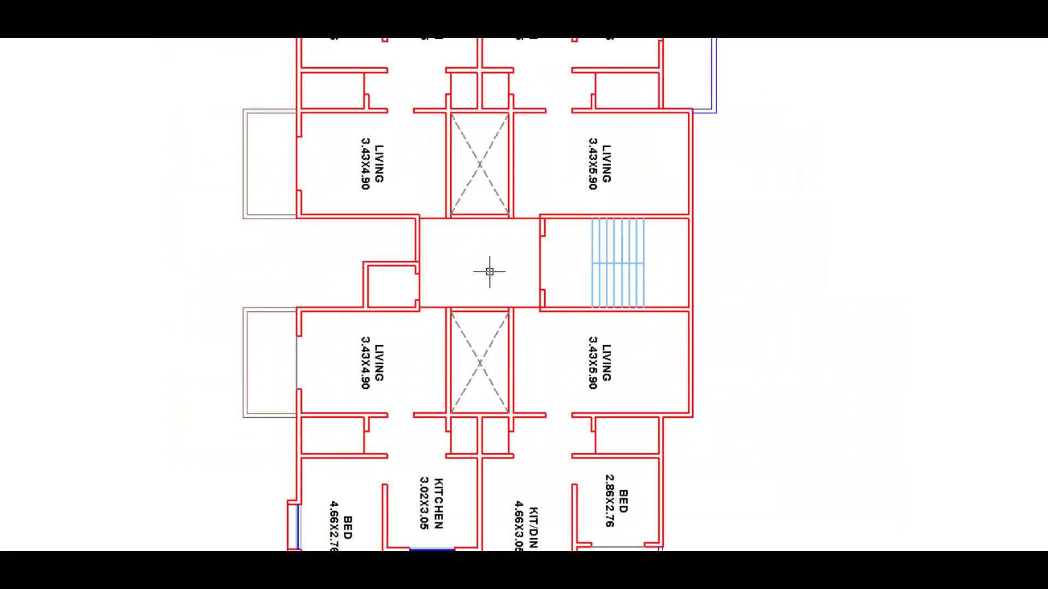
- Make the rotated plan's room labels read horizontally again
{"action": "scroll", "coordinate": [489, 271], "scroll_direction": "down", "scroll_amount": 1}
{"action": "left_click_drag", "start_coordinate": [690, 533], "coordinate": [323, 99]}
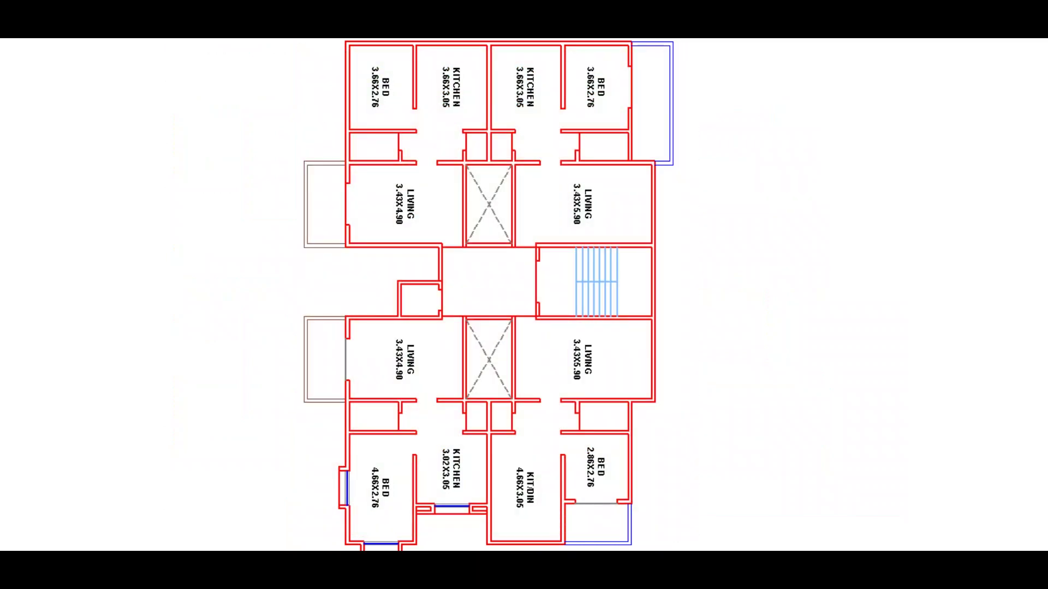
{"action": "key", "text": "Return"}
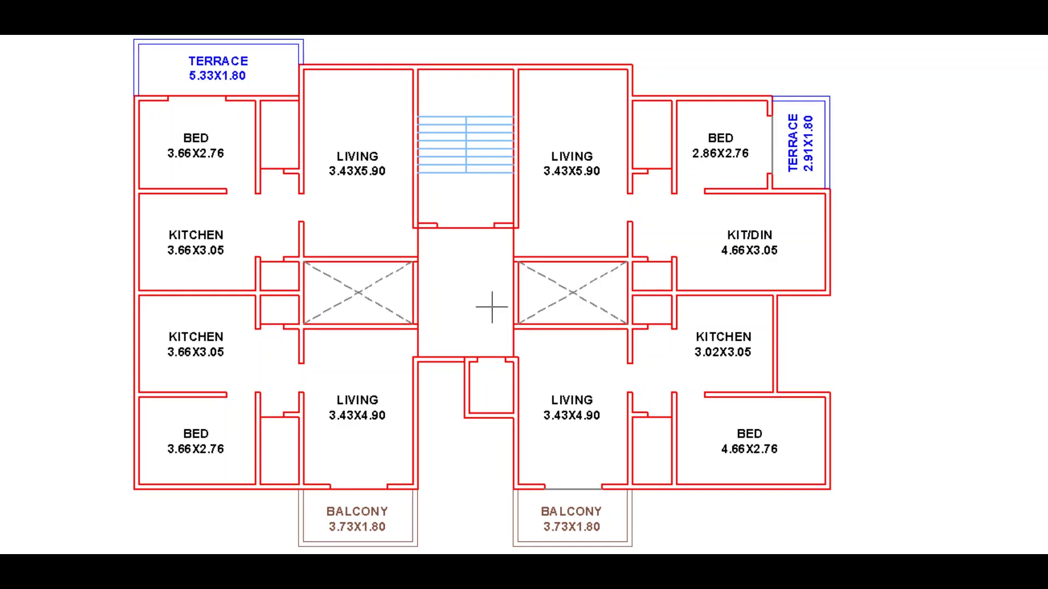
- Place flat tags 101/301/501/701, 102/302/502/702, 103/303/503/703 and 104/304/504/704 in the four living rooms
{"action": "left_click", "coordinate": [471, 293]}
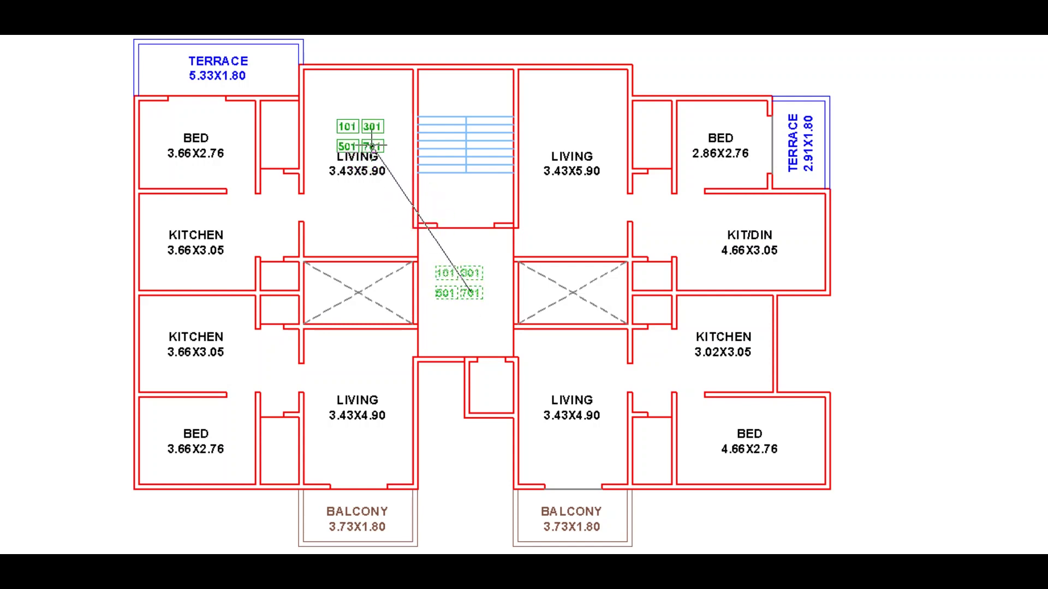
{"action": "left_click", "coordinate": [366, 136]}
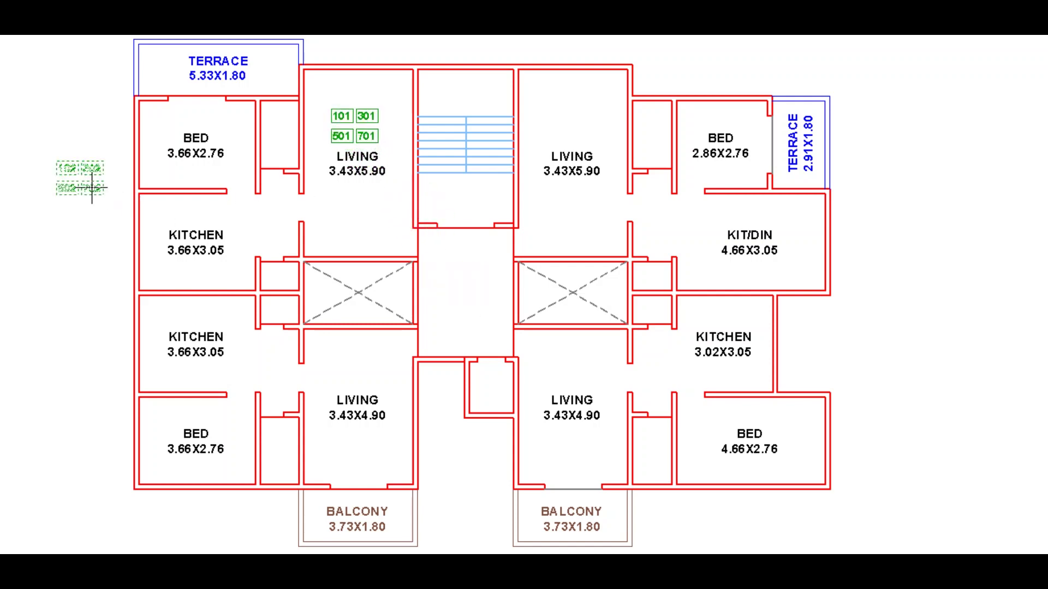
{"action": "left_click", "coordinate": [366, 382]}
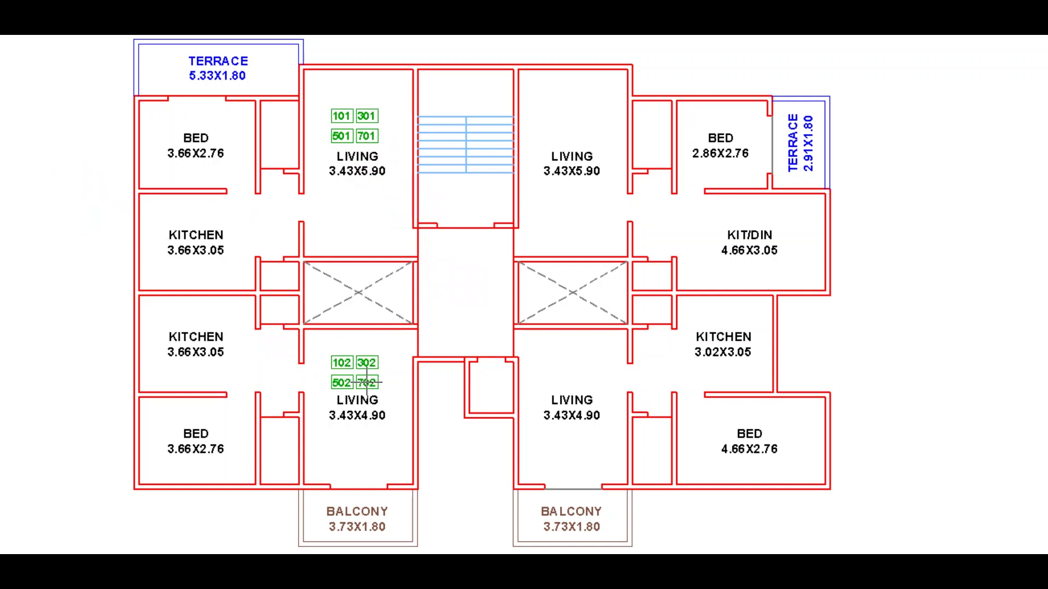
{"action": "left_click", "coordinate": [461, 310]}
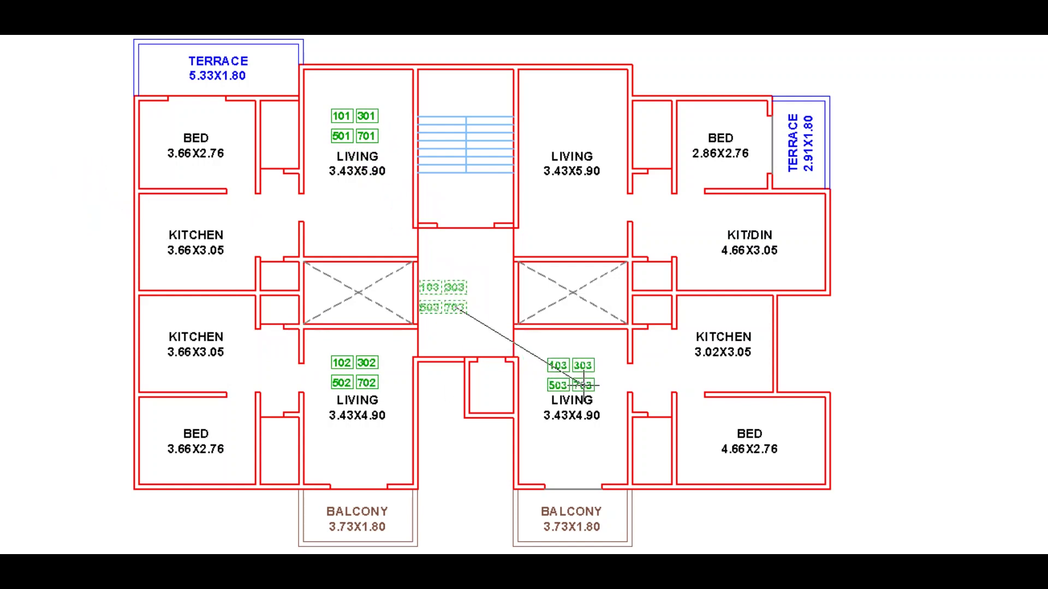
{"action": "left_click", "coordinate": [583, 385]}
{"action": "left_click", "coordinate": [861, 304]}
{"action": "left_click", "coordinate": [582, 139]}
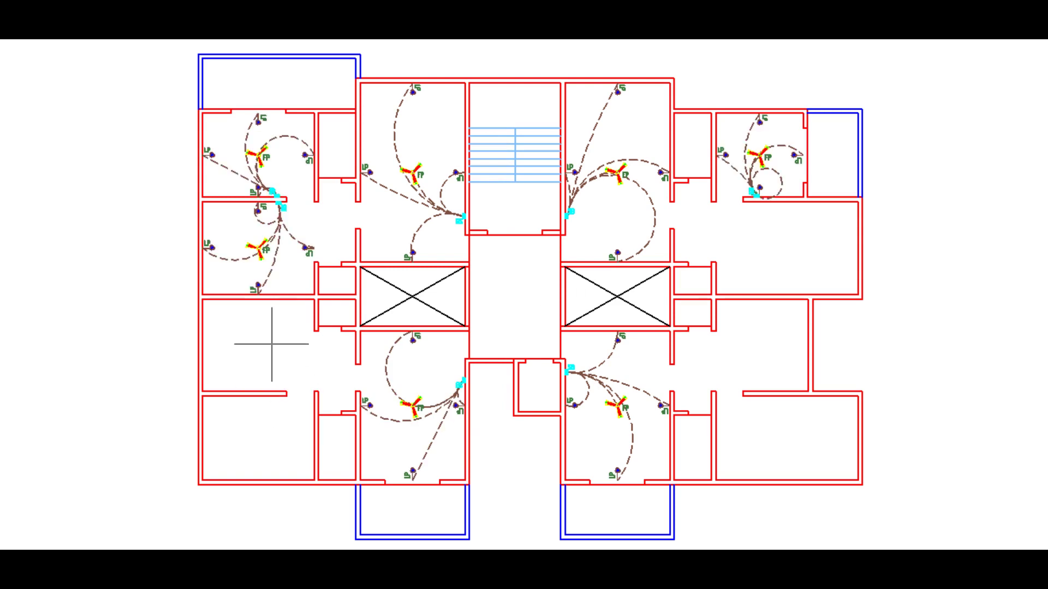
- Copy the fan, light, switch and wiring layout into the left, lower-left and lower-right rooms
{"action": "left_click", "coordinate": [268, 394]}
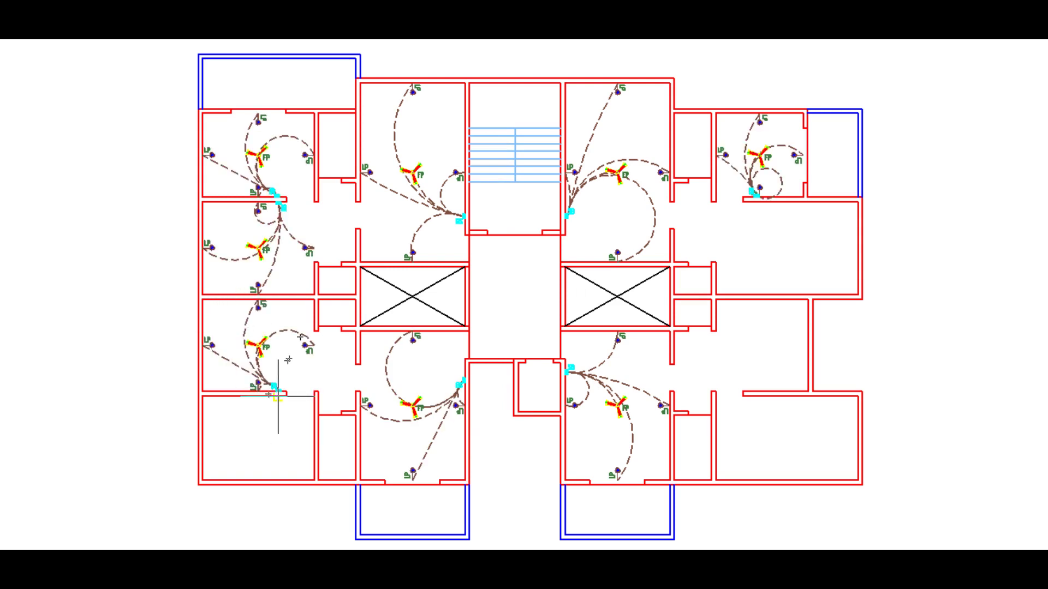
{"action": "left_click", "coordinate": [261, 445]}
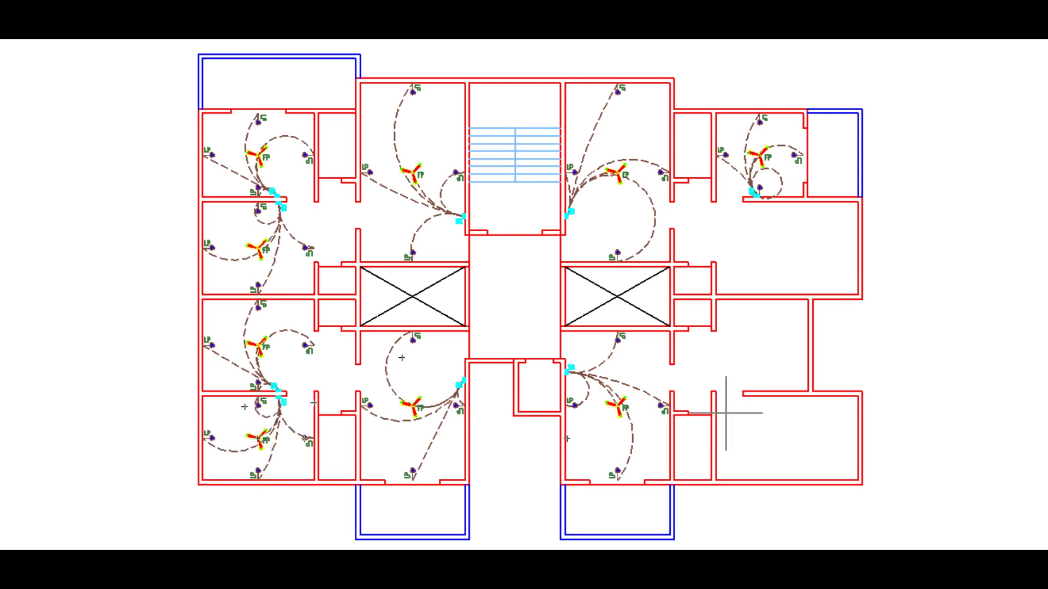
{"action": "left_click", "coordinate": [756, 398]}
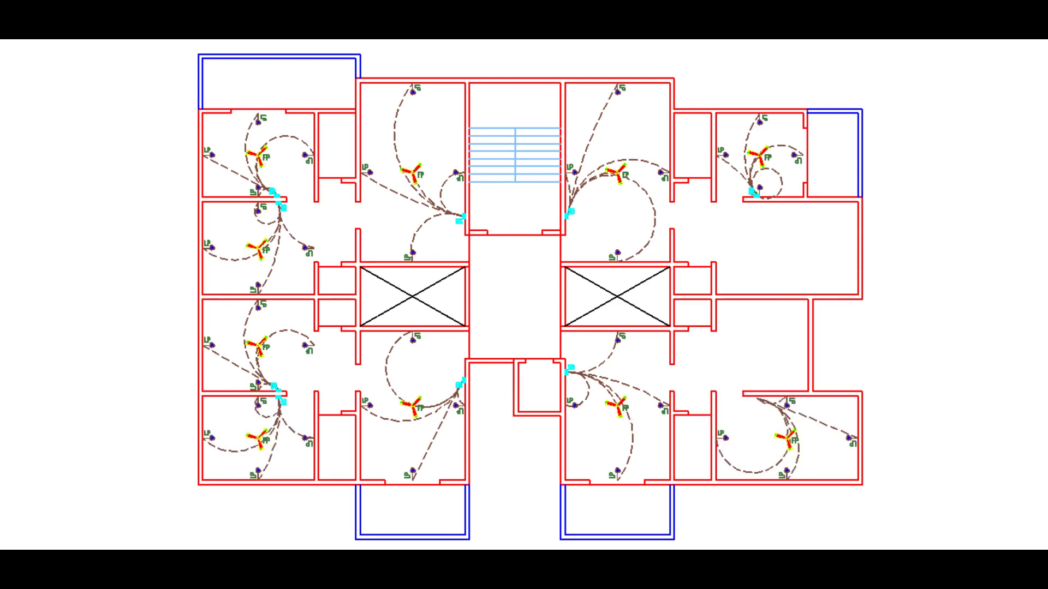
{"action": "left_click", "coordinate": [817, 459]}
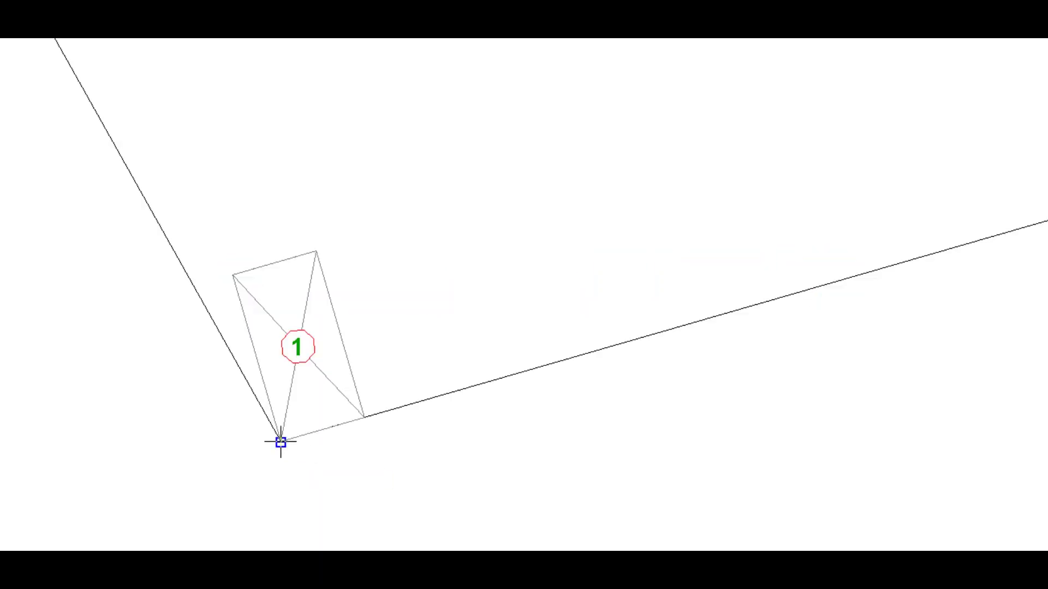
- Array parking bay 1 into bays 1–7 along the line, then copy bay 7 upward as bays 8–11
{"action": "left_click", "coordinate": [364, 418]}
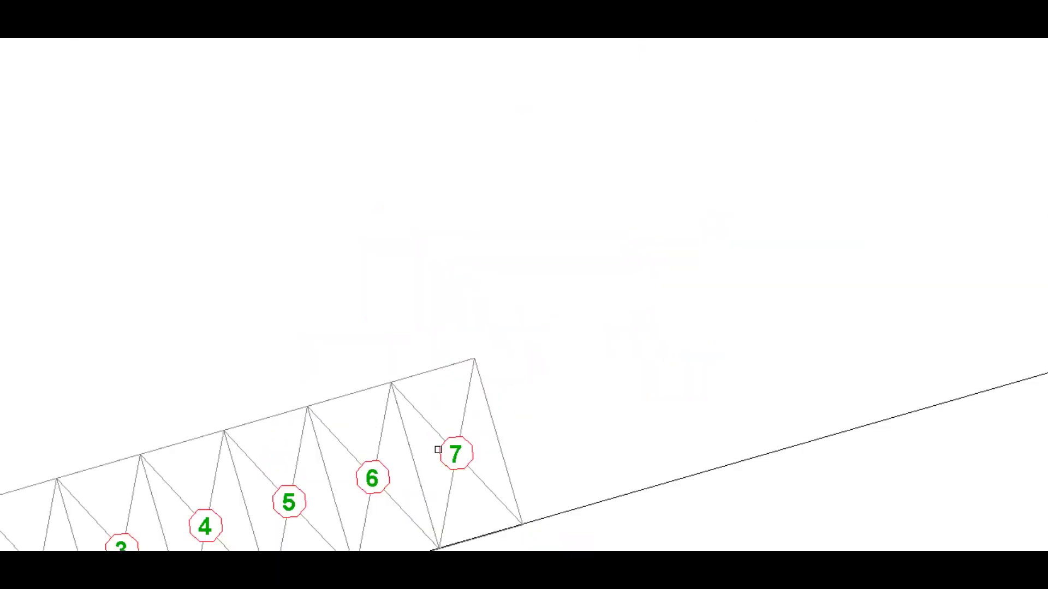
{"action": "left_click", "coordinate": [443, 460]}
{"action": "key", "text": "Return"}
{"action": "left_click", "coordinate": [439, 546]}
{"action": "left_click", "coordinate": [447, 277]}
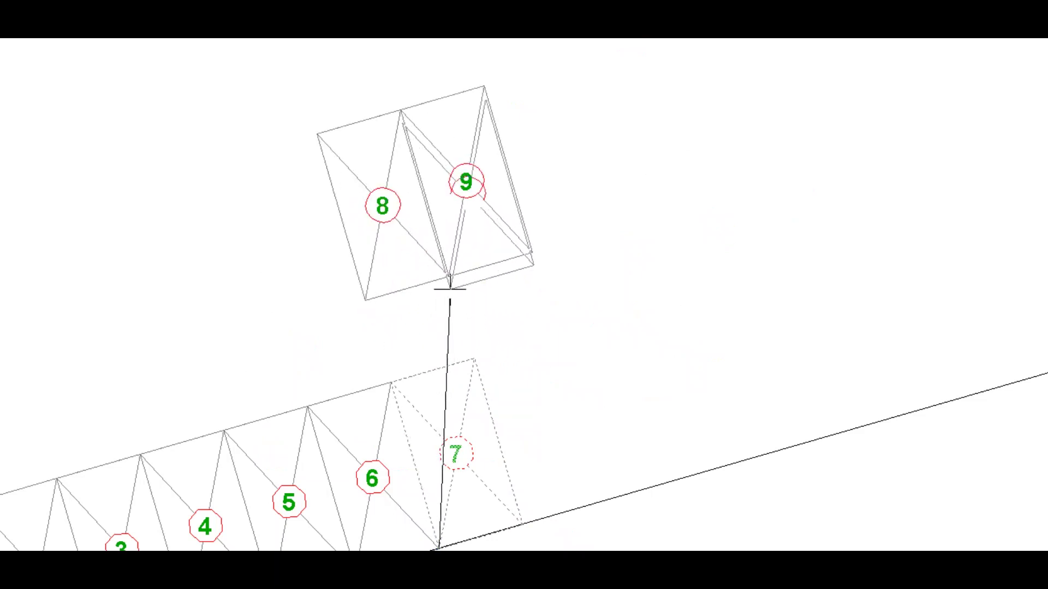
{"action": "left_click", "coordinate": [532, 252]}
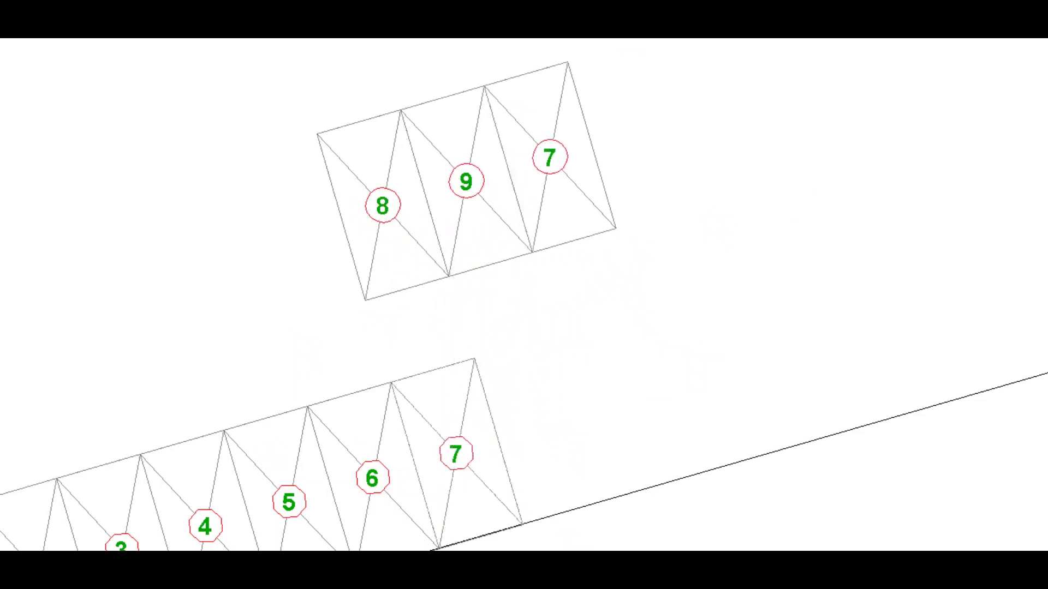
{"action": "left_click", "coordinate": [616, 229]}
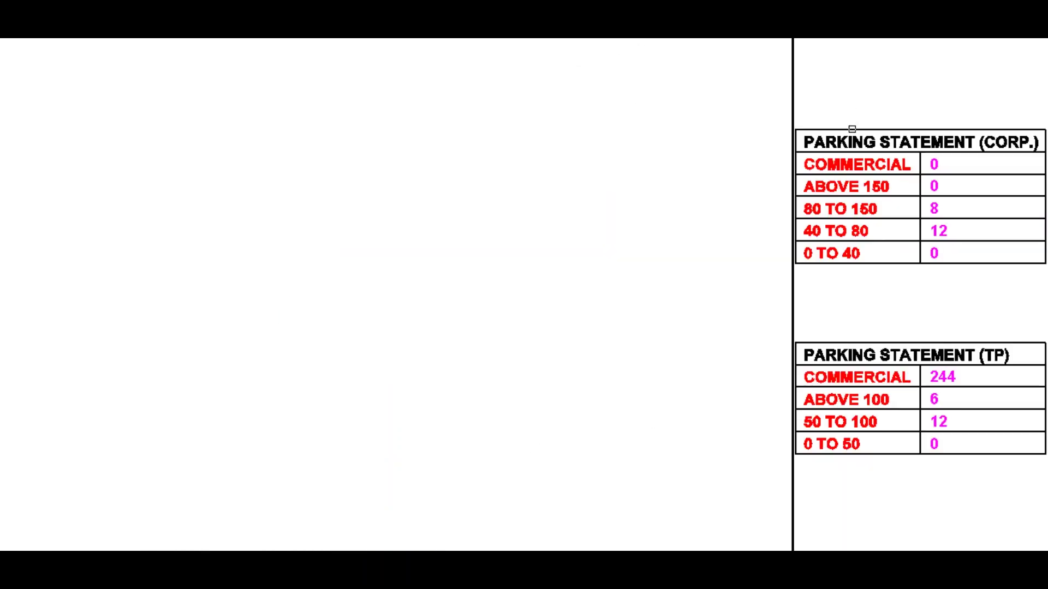
{"action": "key", "text": "Return"}
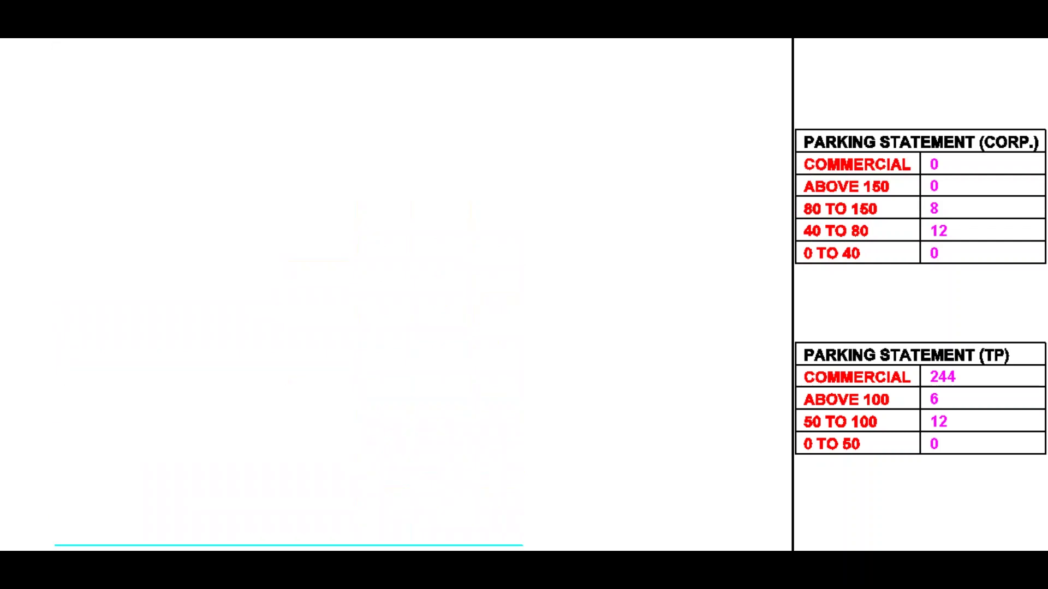
{"action": "left_click", "coordinate": [819, 356]}
{"action": "type", "text": "l"}
{"action": "key", "text": "Return"}
{"action": "left_click", "coordinate": [129, 86]}
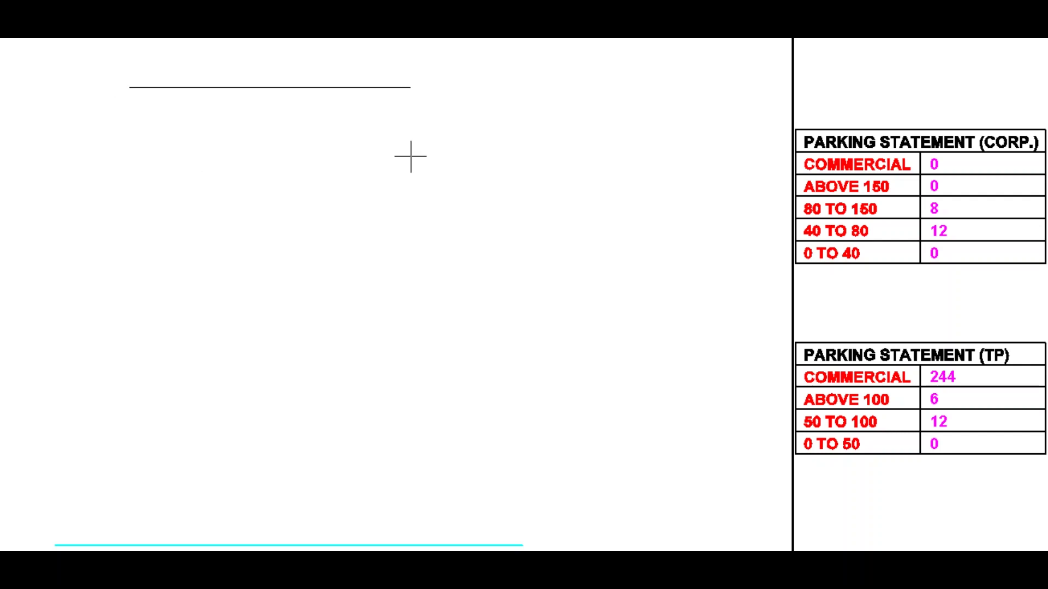
{"action": "key", "text": "Escape"}
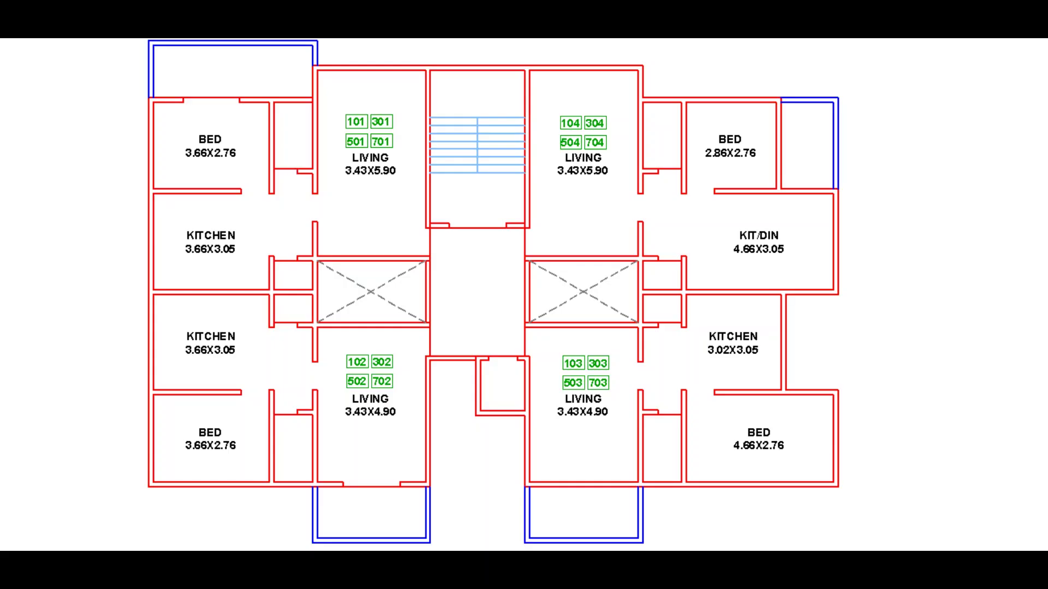
- Erase the closet wall segments beside both kitchens and hide the room name and size labels
{"action": "left_click_drag", "start_coordinate": [295, 160], "coordinate": [278, 268]}
{"action": "key", "text": "Delete"}
{"action": "left_click", "coordinate": [669, 262]}
{"action": "left_click_drag", "start_coordinate": [670, 311], "coordinate": [658, 434]}
{"action": "key", "text": "Delete"}
{"action": "left_click_drag", "start_coordinate": [292, 426], "coordinate": [286, 311]}
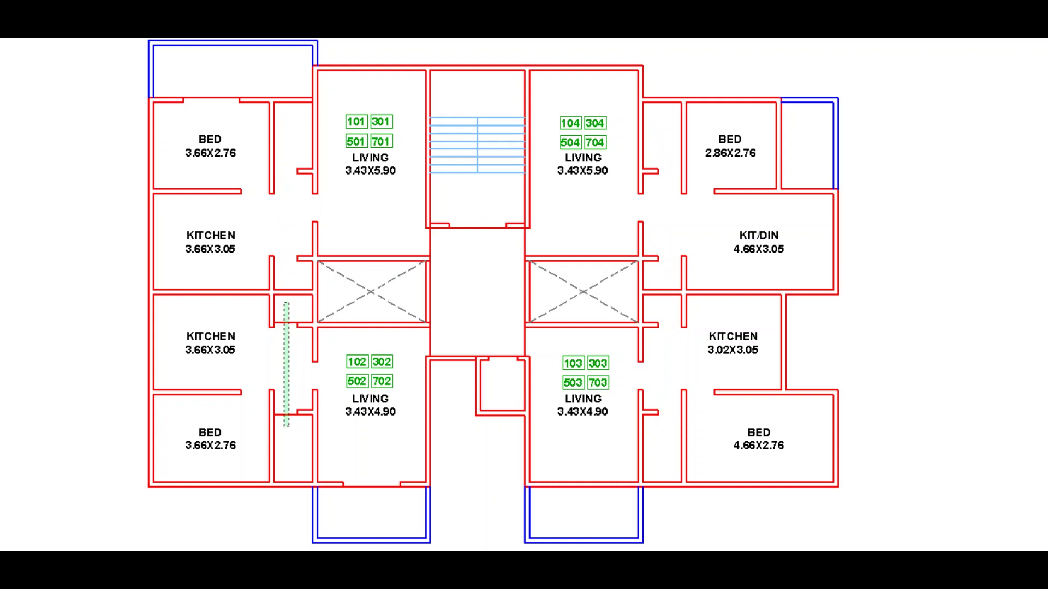
{"action": "key", "text": "Delete"}
{"action": "left_click_drag", "start_coordinate": [399, 182], "coordinate": [346, 104]}
- Outline and label the carpet area of flats 101, 104, 103 and 102 from their tags
{"action": "left_click", "coordinate": [367, 192]}
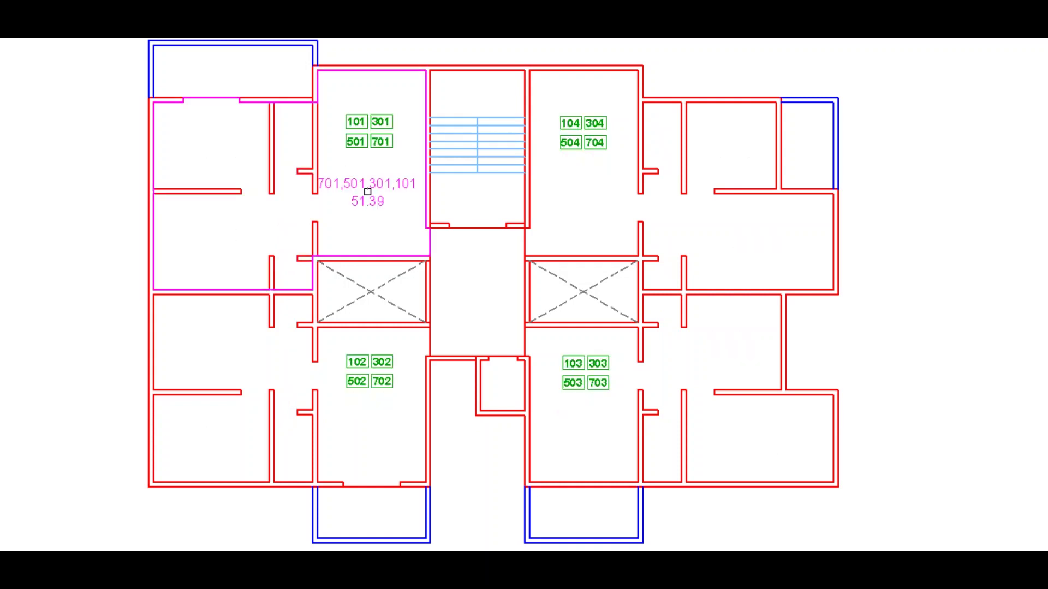
{"action": "left_click_drag", "start_coordinate": [607, 173], "coordinate": [557, 105]}
{"action": "left_click", "coordinate": [583, 188]}
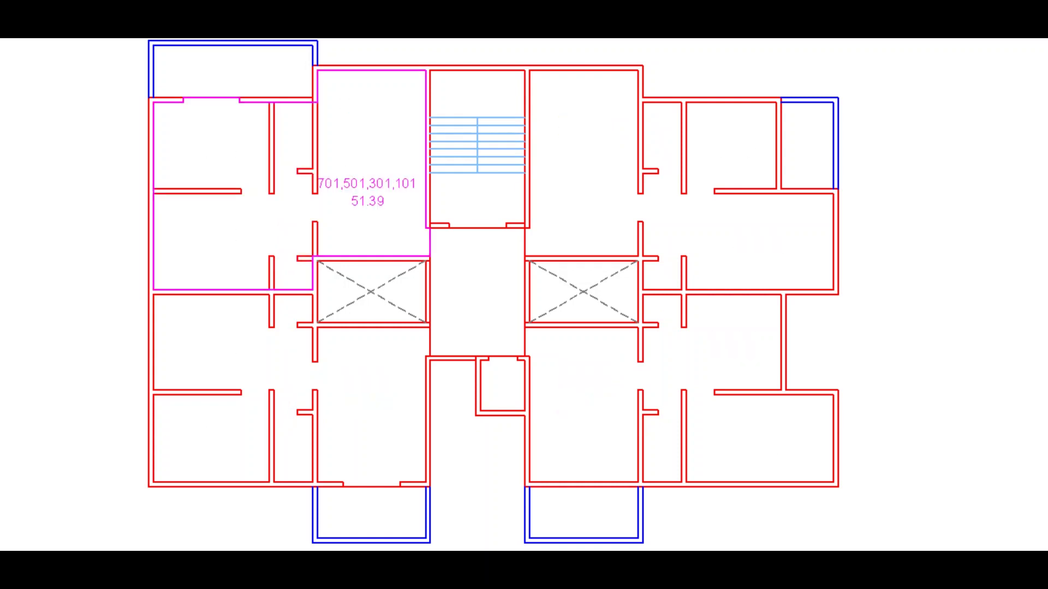
{"action": "left_click_drag", "start_coordinate": [619, 353], "coordinate": [562, 409]}
{"action": "left_click", "coordinate": [580, 424]}
{"action": "left_click_drag", "start_coordinate": [417, 408], "coordinate": [344, 360]}
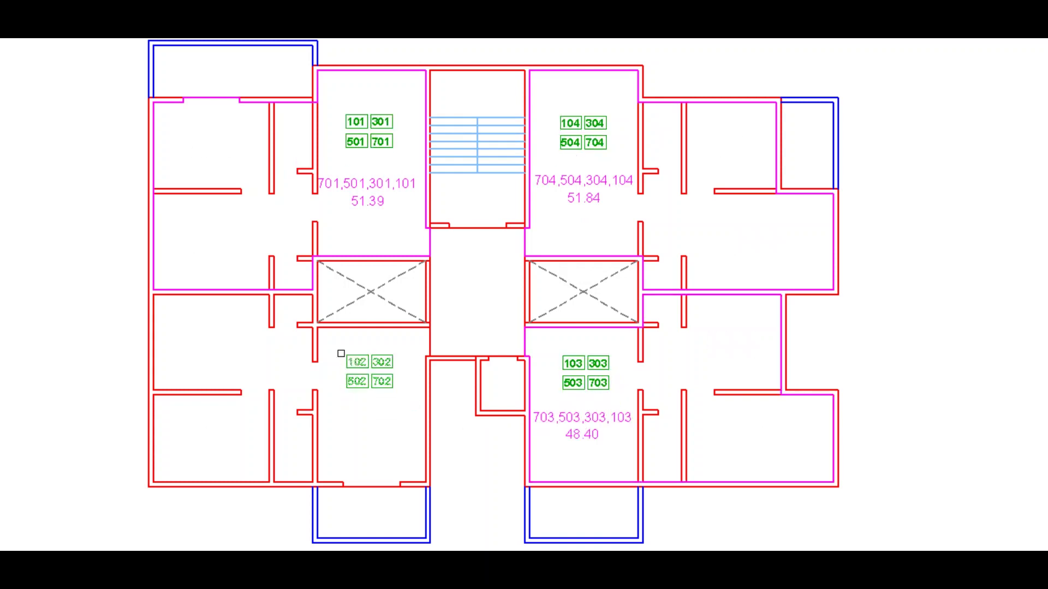
{"action": "left_click", "coordinate": [371, 433]}
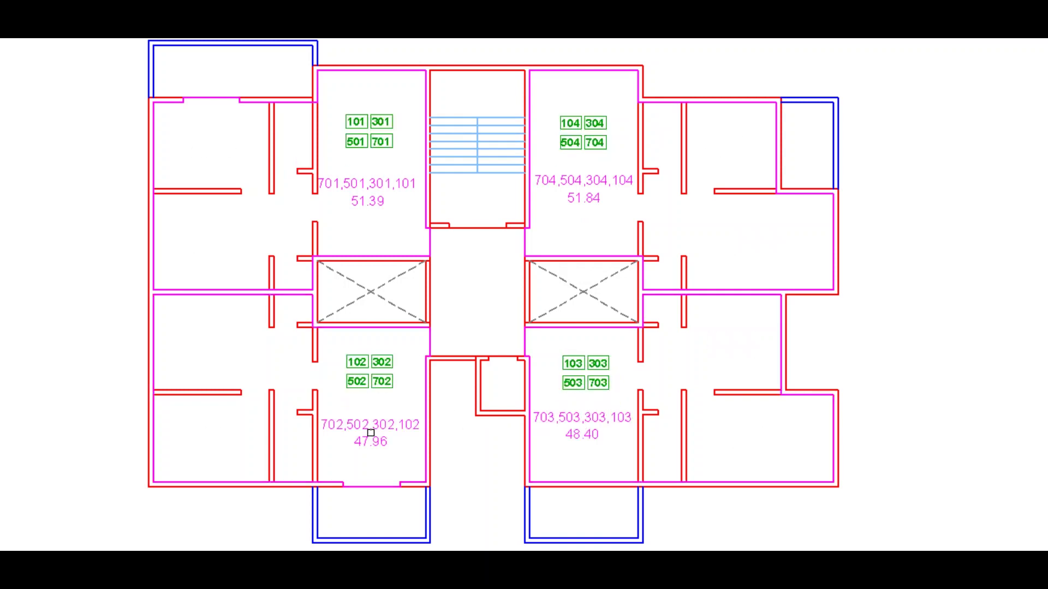
- Label the four balconies with their areas
{"action": "left_click", "coordinate": [263, 82]}
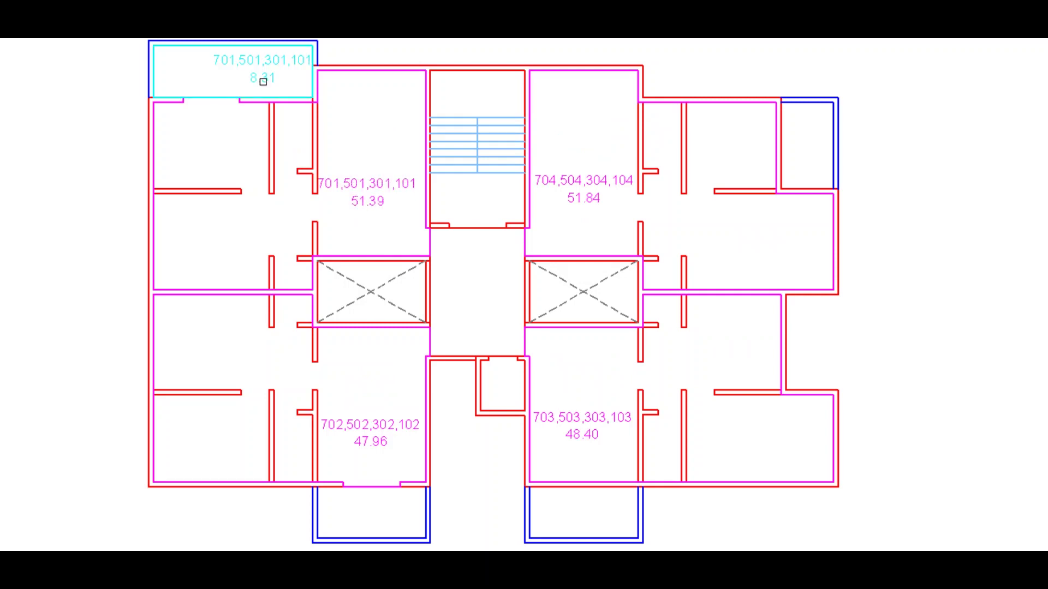
{"action": "left_click", "coordinate": [820, 163]}
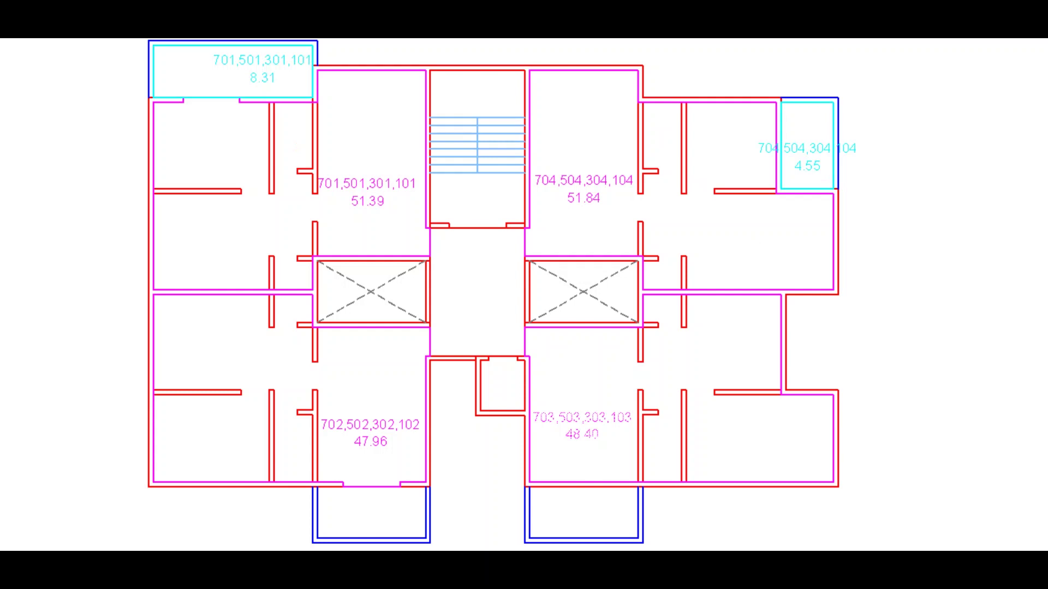
{"action": "left_click", "coordinate": [584, 515]}
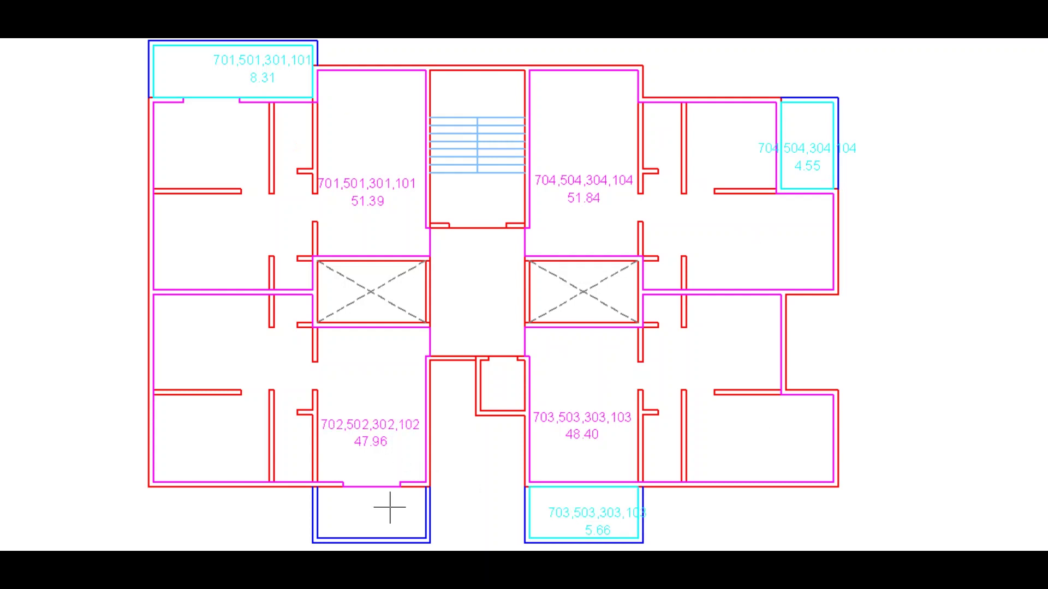
{"action": "left_click", "coordinate": [371, 513]}
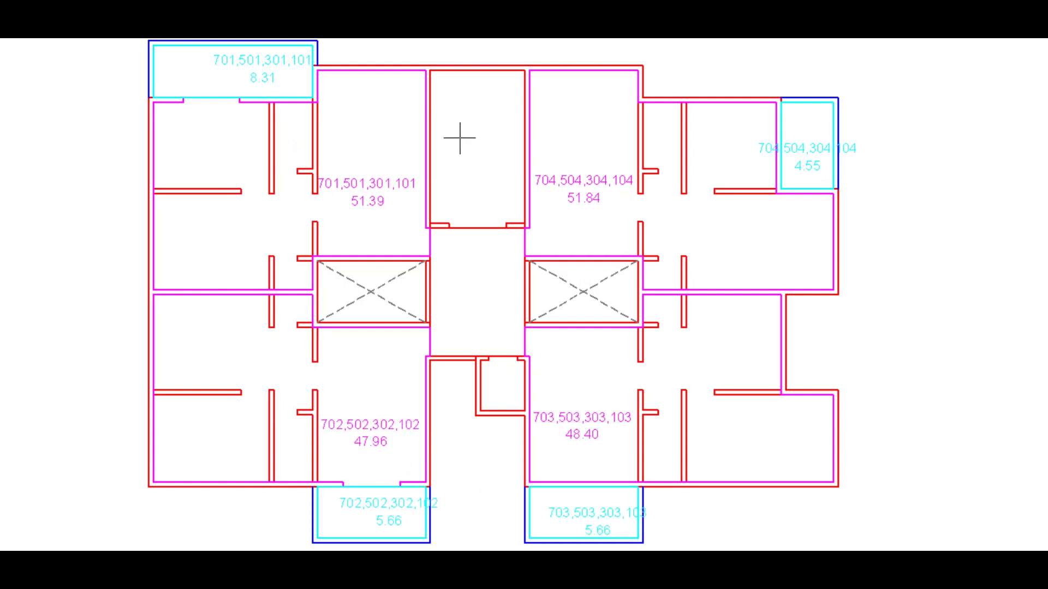
- Finish the area command, restoring room labels and showing the salable area table
{"action": "key", "text": "Return"}
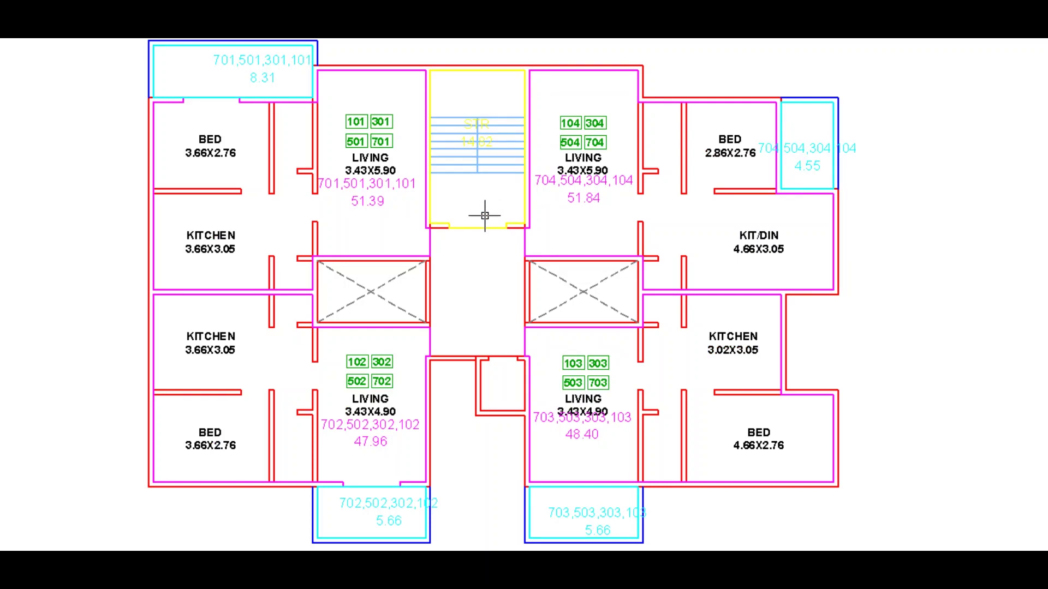
{"action": "key", "text": "Return"}
{"action": "key", "text": "ctrl+z"}
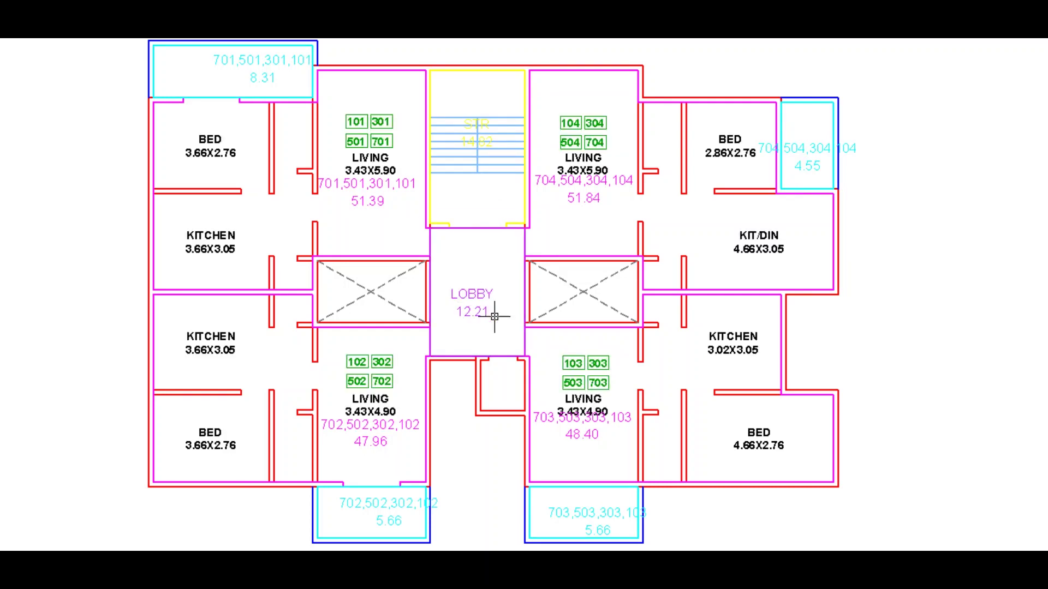
{"action": "key", "text": "ctrl+z"}
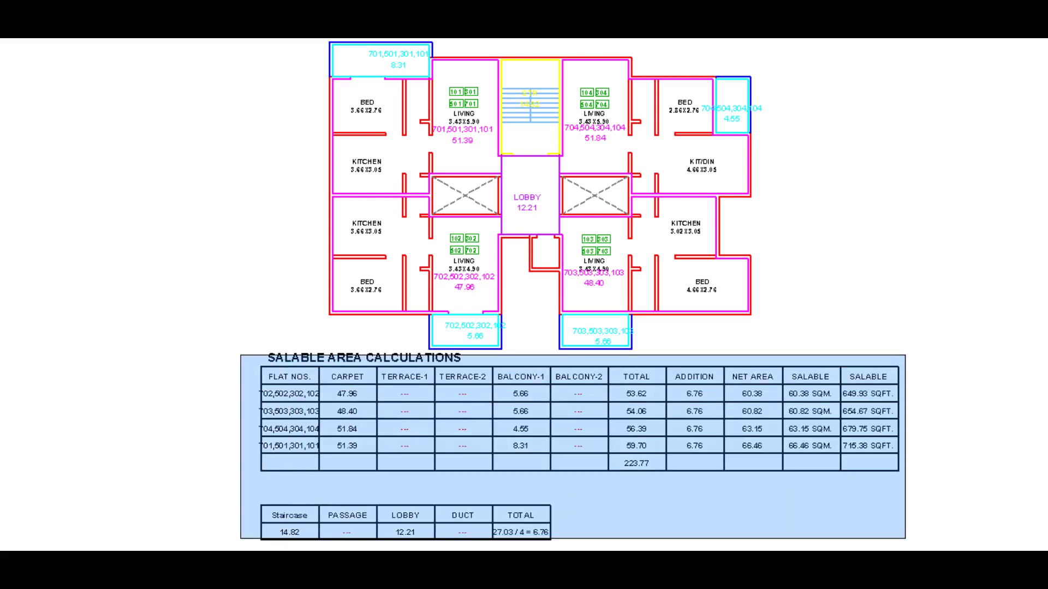
{"action": "left_click", "coordinate": [241, 355]}
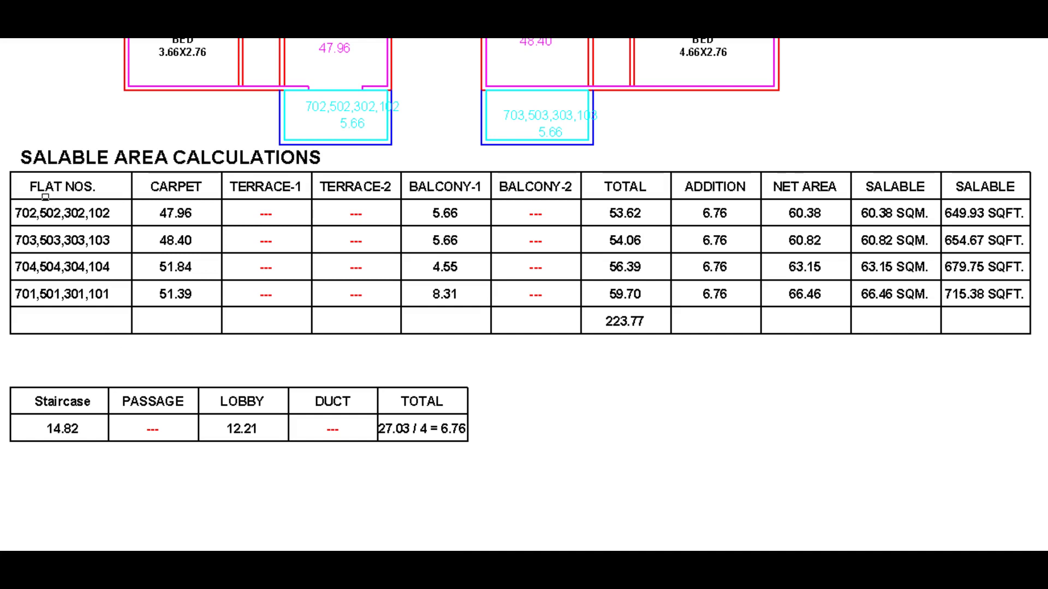
{"action": "left_click_drag", "start_coordinate": [112, 212], "coordinate": [71, 301]}
{"action": "key", "text": "Escape"}
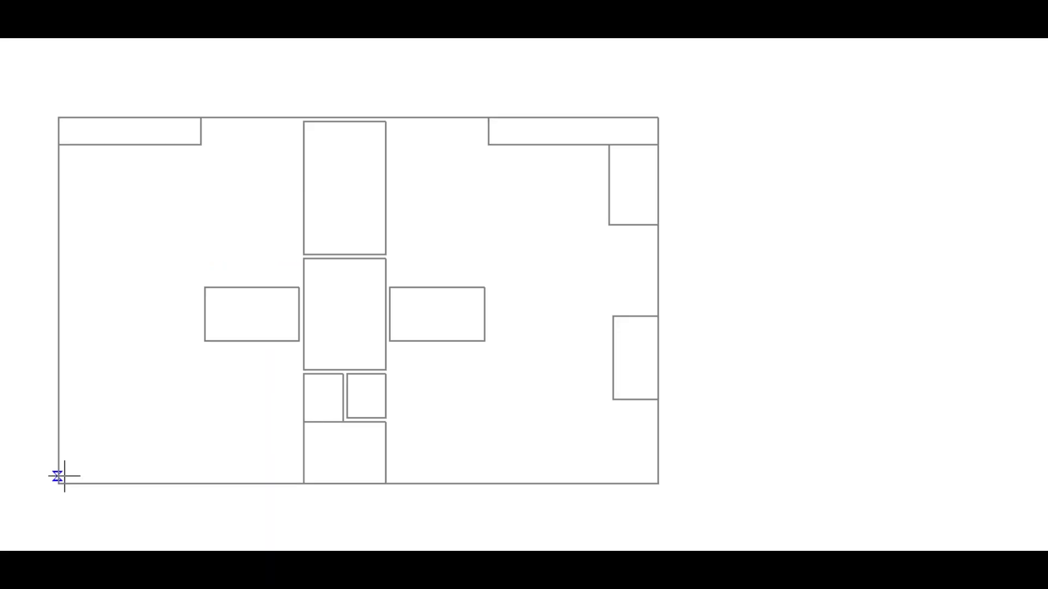
- Outline, dimension and number the top strips as 1 and 2 and rooms 3 and 4
{"action": "left_click", "coordinate": [58, 484]}
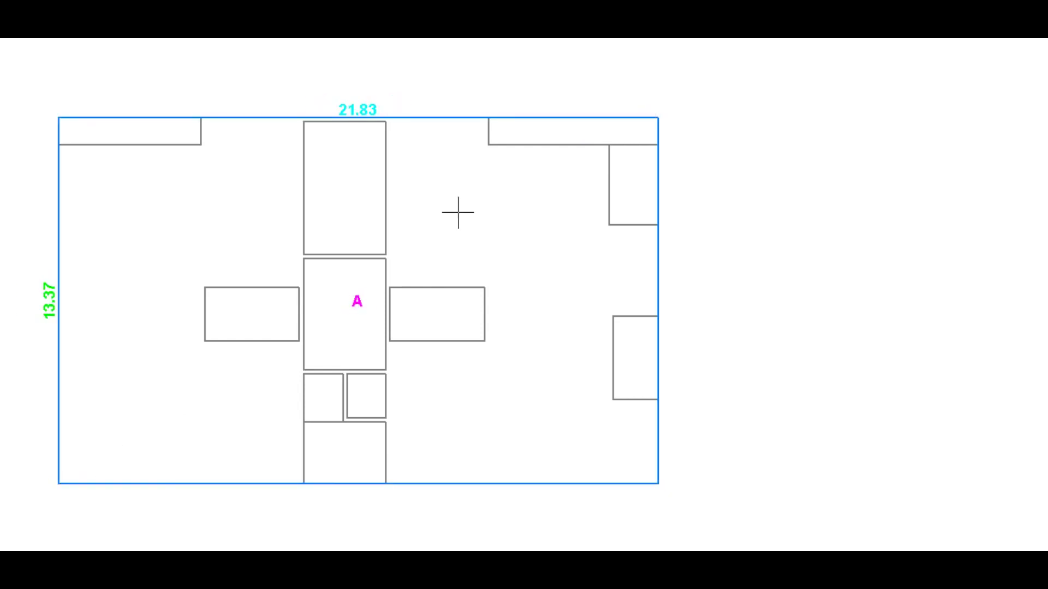
{"action": "left_click", "coordinate": [166, 136]}
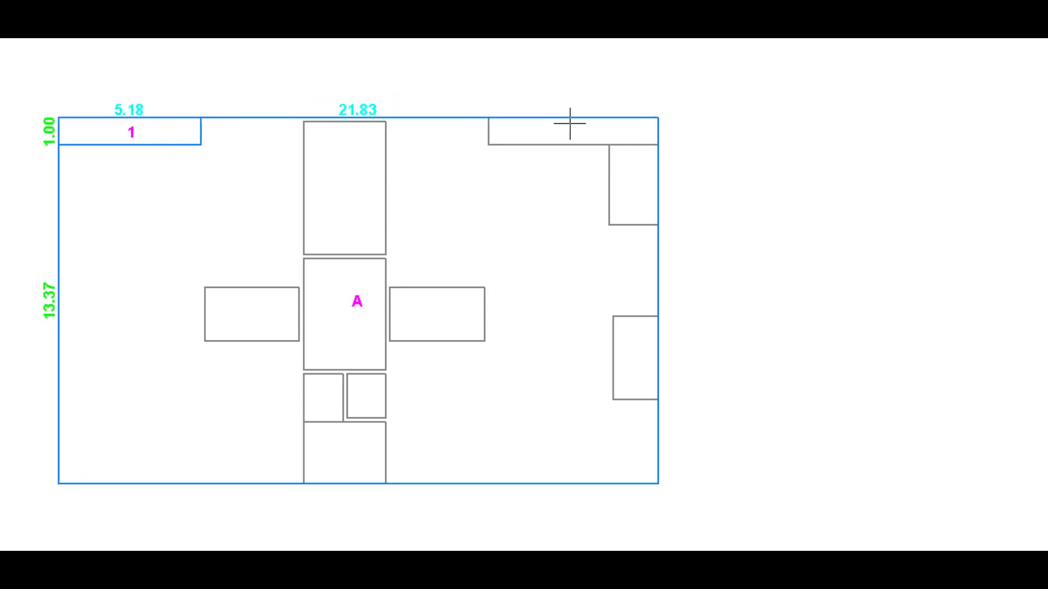
{"action": "left_click", "coordinate": [587, 136]}
{"action": "left_click", "coordinate": [630, 174]}
{"action": "left_click", "coordinate": [366, 198]}
- Outline, dimension and number rooms 5 through 10
{"action": "left_click", "coordinate": [270, 311]}
{"action": "left_click", "coordinate": [344, 328]}
{"action": "left_click", "coordinate": [443, 323]}
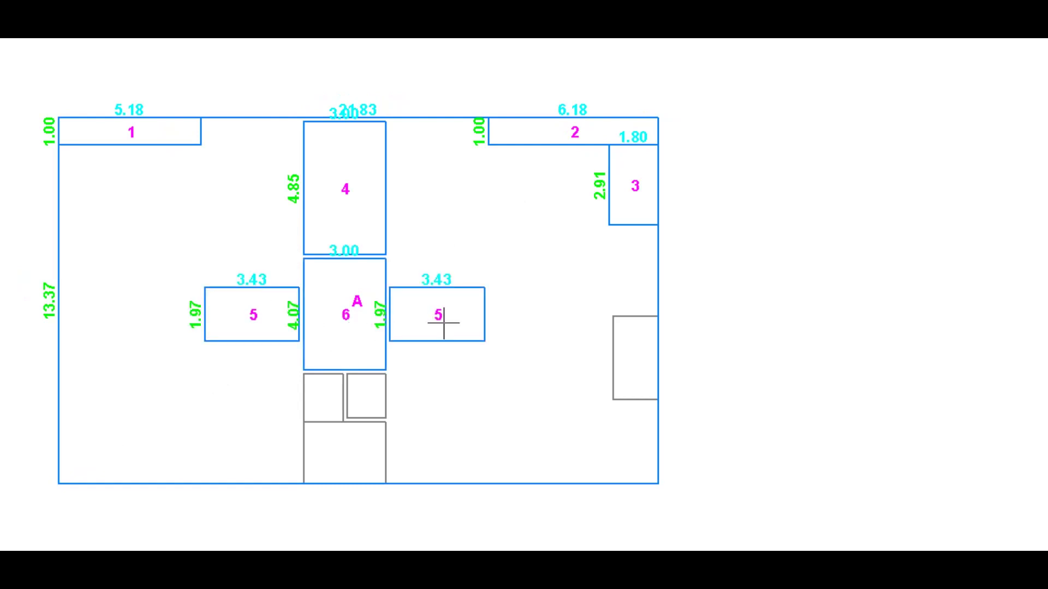
{"action": "left_click", "coordinate": [338, 391]}
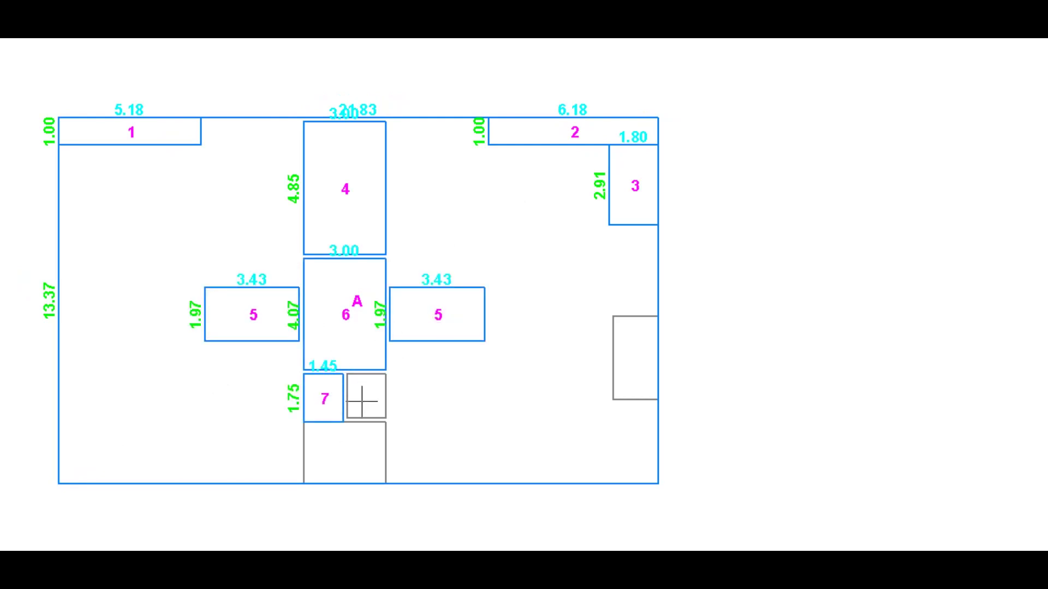
{"action": "left_click", "coordinate": [363, 401]}
{"action": "left_click", "coordinate": [352, 442]}
{"action": "left_click", "coordinate": [640, 360]}
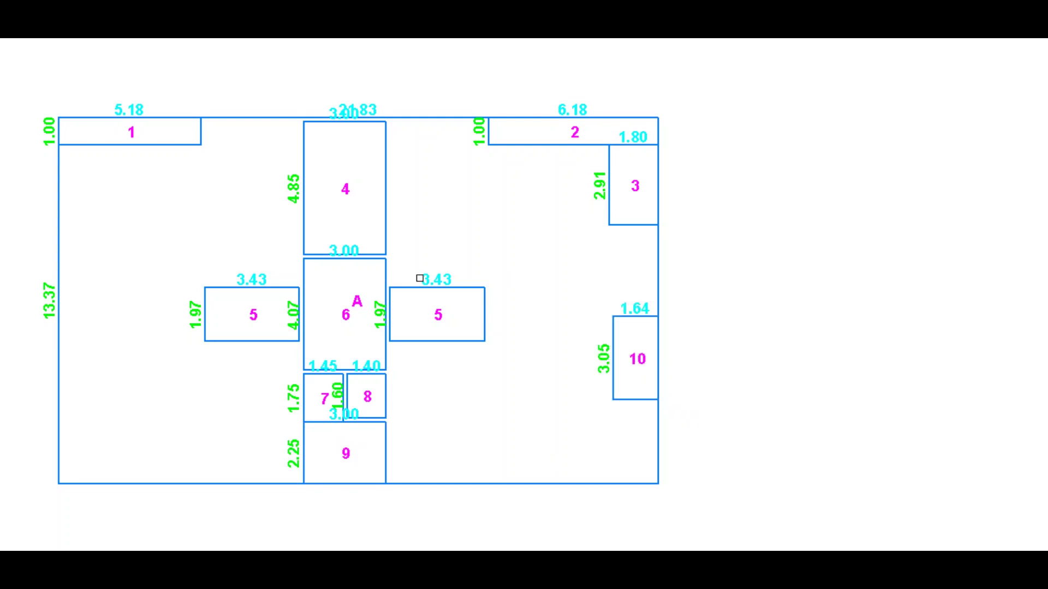
- Select the whole plan and place the area calculation text block beside it
{"action": "left_click", "coordinate": [359, 298]}
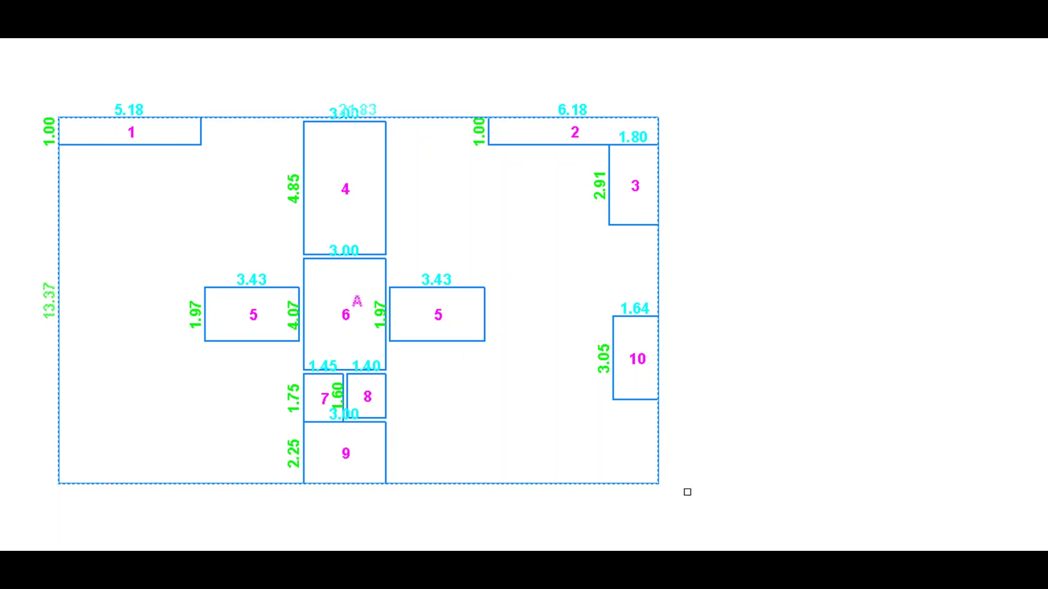
{"action": "left_click_drag", "start_coordinate": [687, 493], "coordinate": [28, 93]}
{"action": "key", "text": "Escape"}
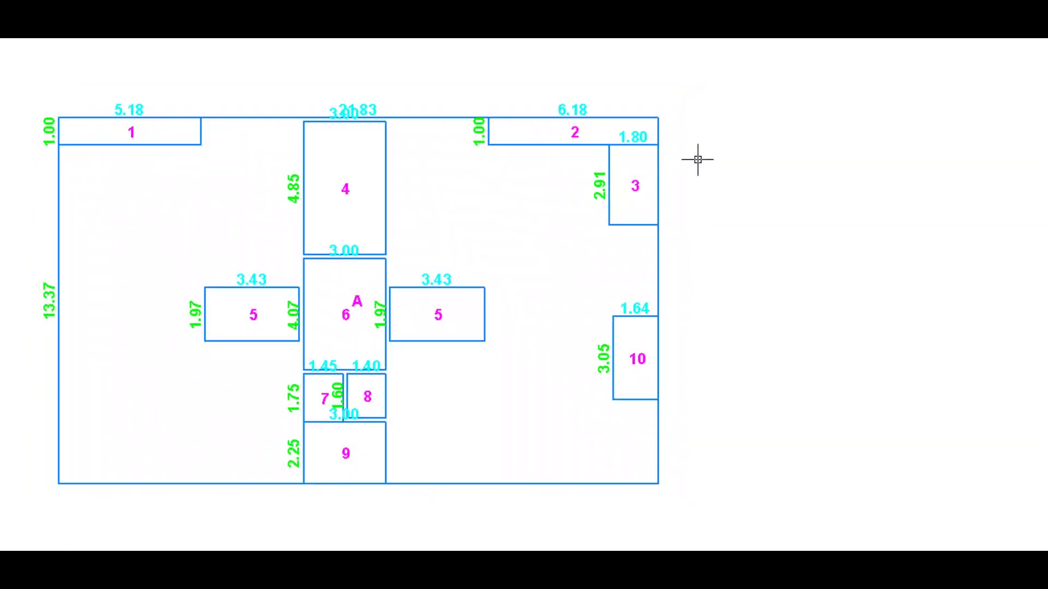
{"action": "left_click", "coordinate": [701, 131]}
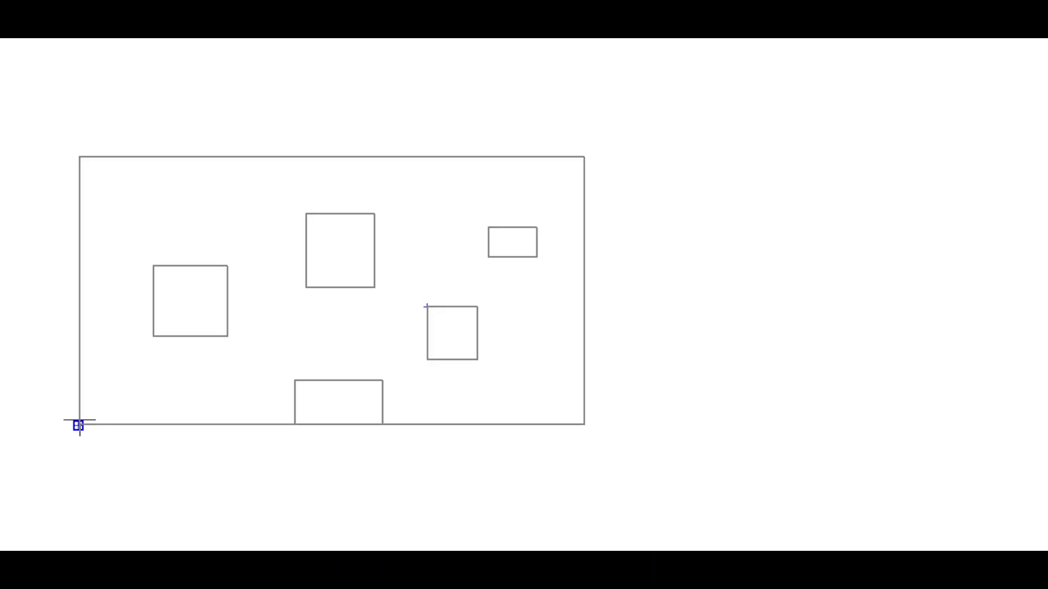
- Mark the 14.35 × 7.64 outer rectangle as area A, then dimension and number rectangles 1–5
{"action": "left_click", "coordinate": [79, 424]}
{"action": "left_click", "coordinate": [584, 157]}
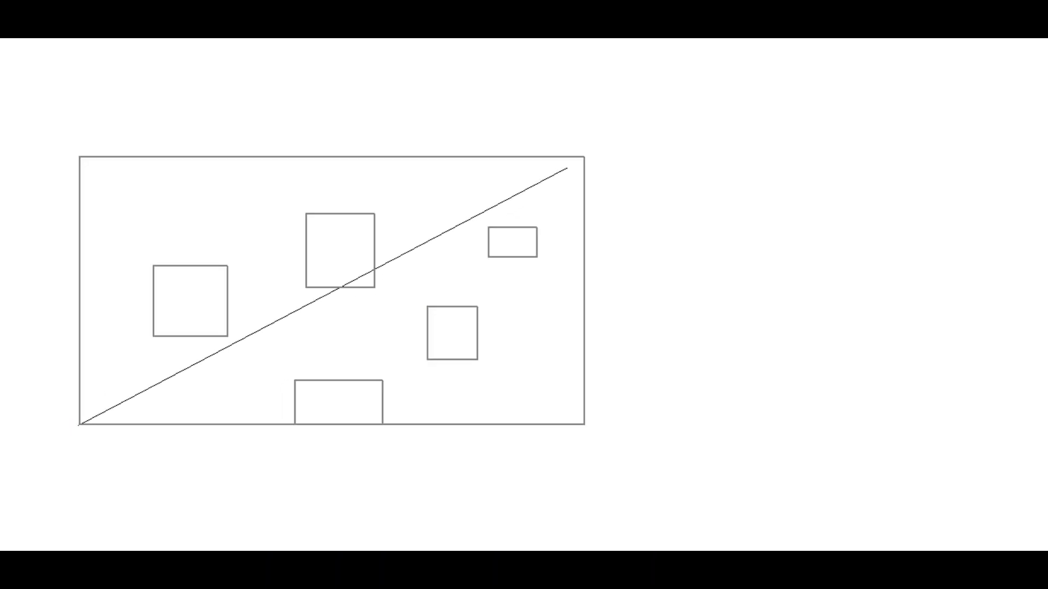
{"action": "left_click", "coordinate": [325, 267]}
{"action": "left_click", "coordinate": [509, 236]}
{"action": "left_click", "coordinate": [452, 330]}
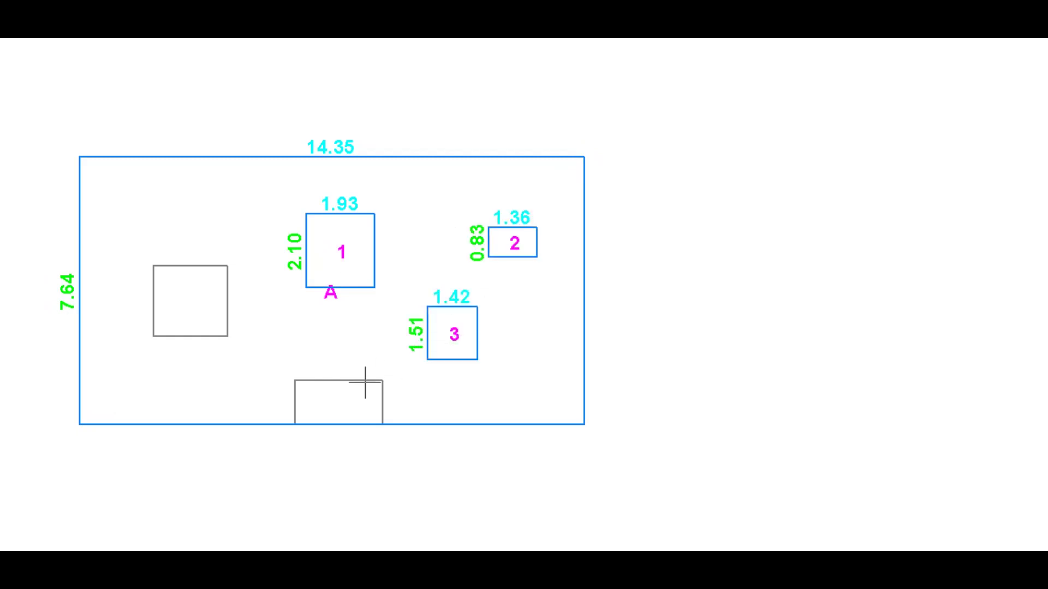
{"action": "left_click", "coordinate": [365, 382]}
{"action": "left_click", "coordinate": [218, 304]}
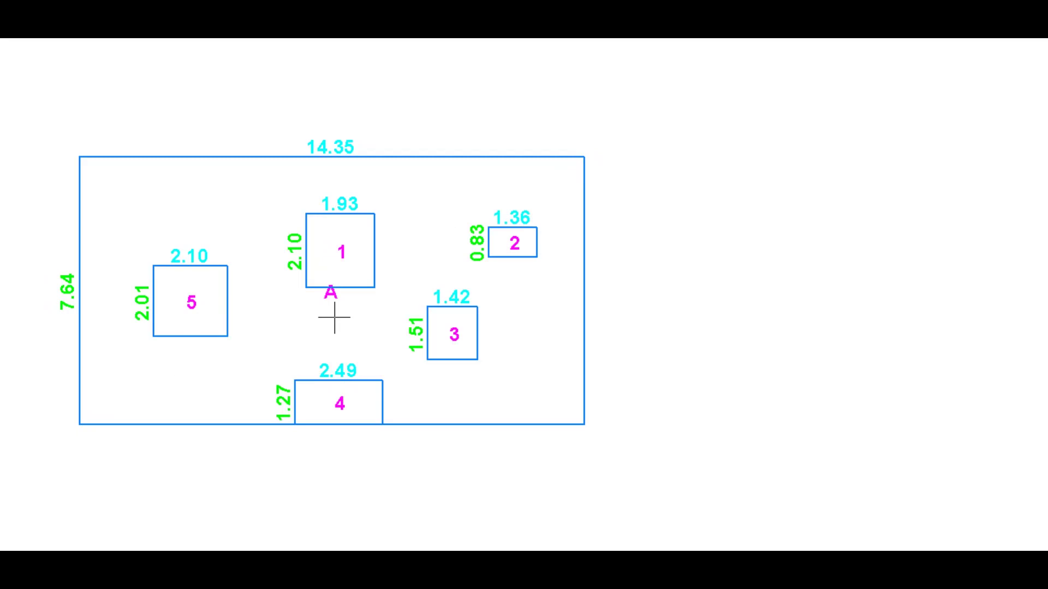
{"action": "key", "text": "Return"}
- Crossing-select all rectangles, dimensions and labels to complete the area calculation
{"action": "left_click", "coordinate": [606, 445]}
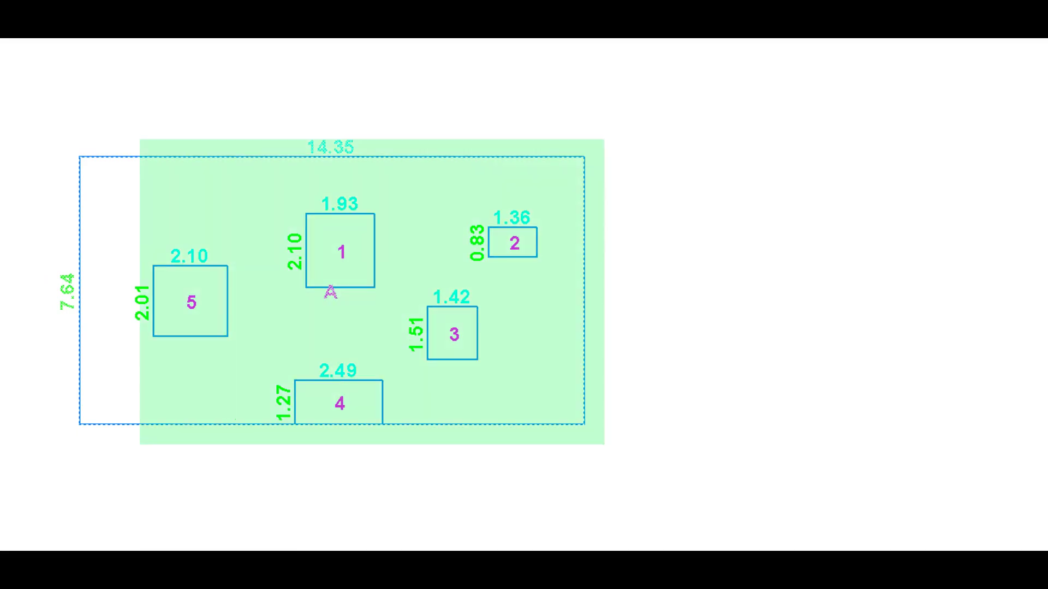
{"action": "left_click", "coordinate": [68, 105]}
{"action": "key", "text": "Return"}
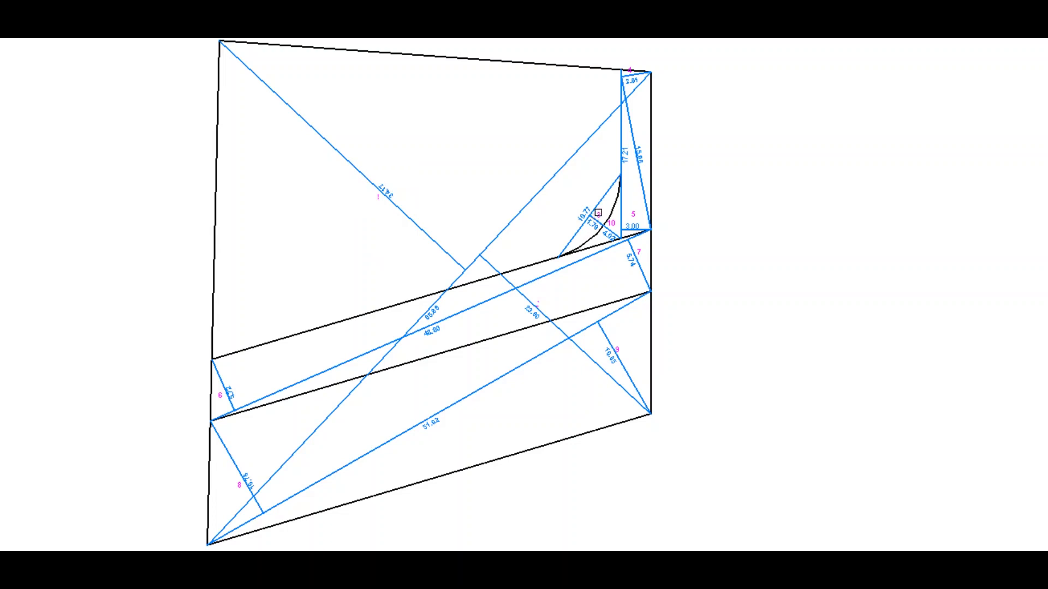
- Place the plot area calculation beside the plot from triangle labels 5–8, then zoom onto it
{"action": "left_click", "coordinate": [724, 103]}
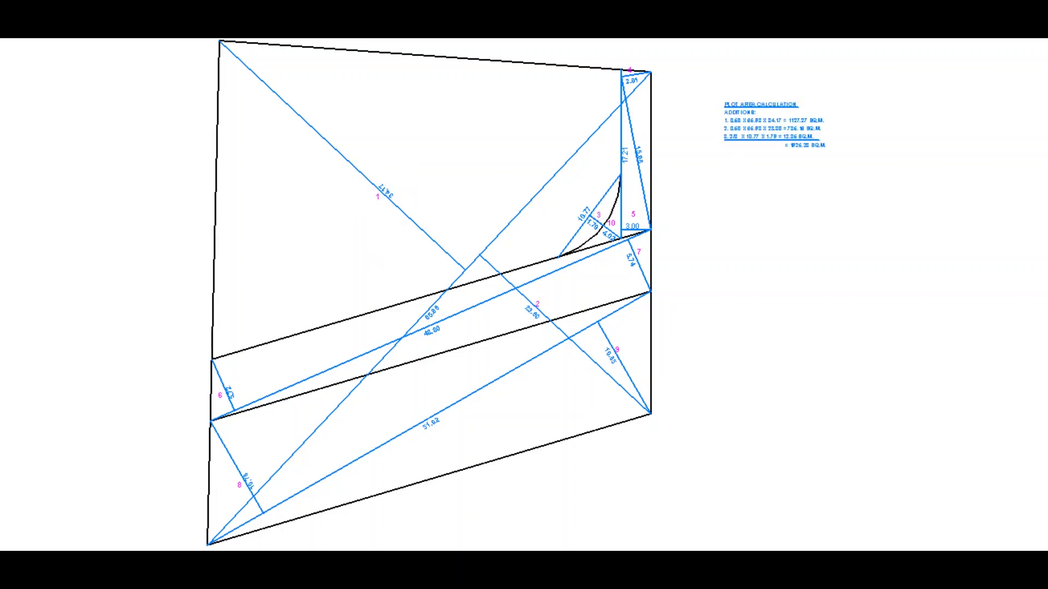
{"action": "left_click_drag", "start_coordinate": [675, 68], "coordinate": [629, 450]}
{"action": "left_click_drag", "start_coordinate": [255, 372], "coordinate": [186, 506]}
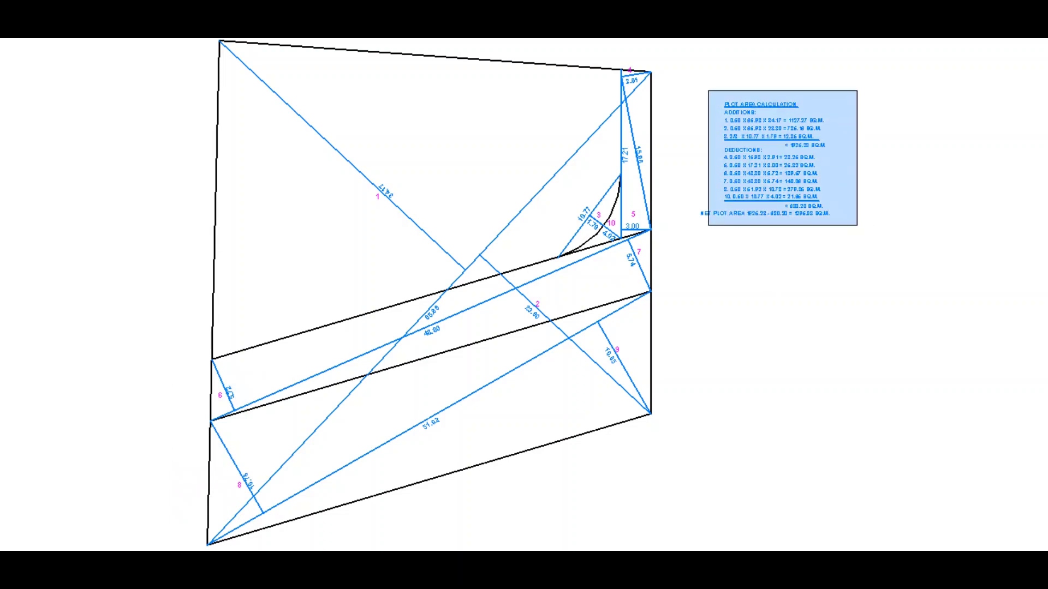
{"action": "left_click_drag", "start_coordinate": [857, 224], "coordinate": [689, 82]}
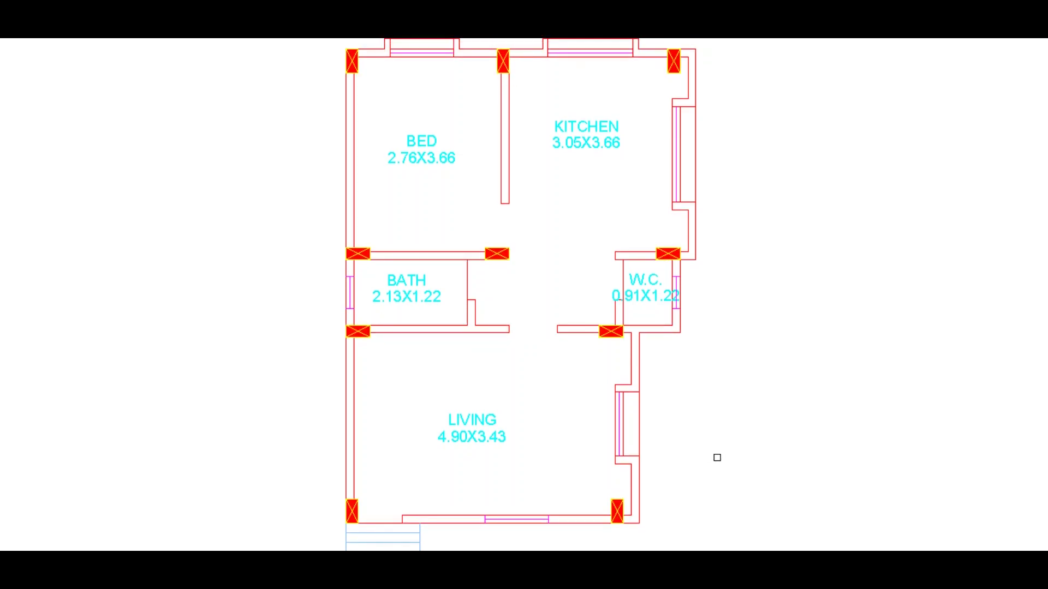
- Crossing-select the apartment plan's columns to generate C1–C10 column tags with sizes
{"action": "left_click", "coordinate": [819, 537]}
{"action": "left_click", "coordinate": [289, 39]}
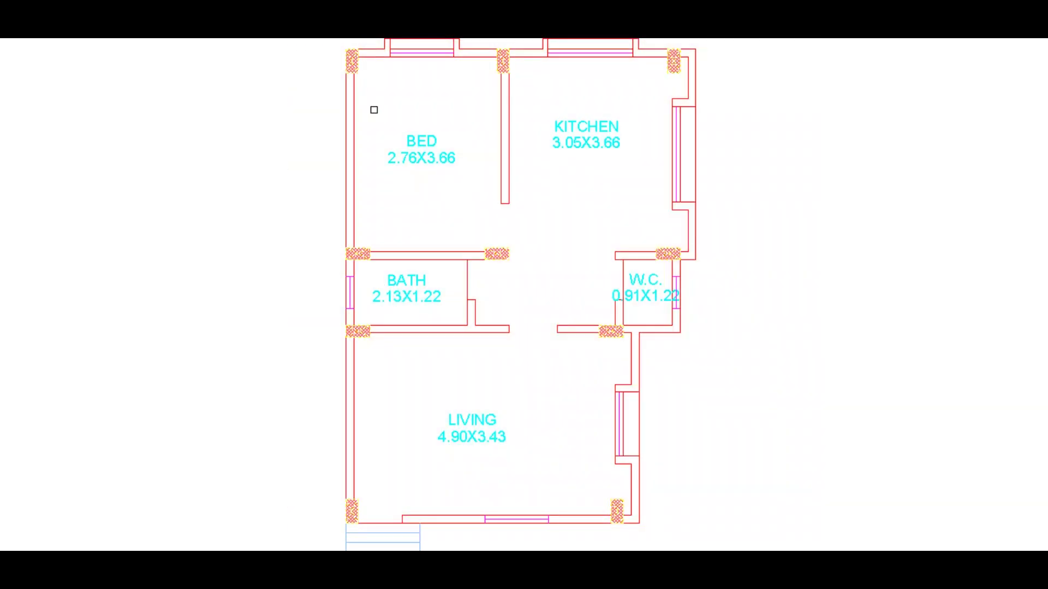
{"action": "key", "text": "Return"}
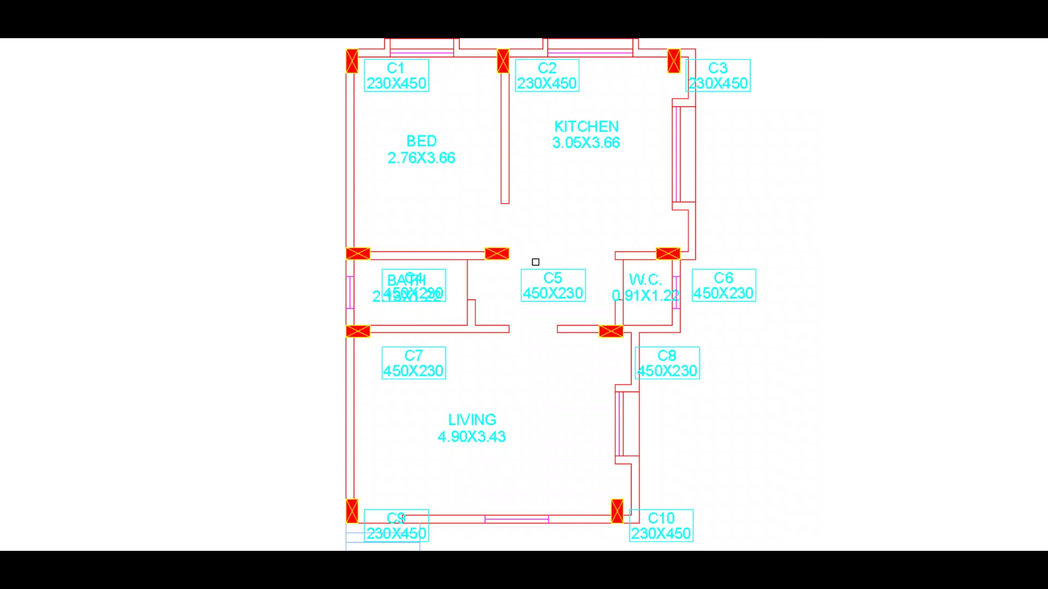
{"action": "scroll", "coordinate": [886, 542], "scroll_direction": "down", "scroll_amount": 2}
{"action": "left_click", "coordinate": [873, 522]}
{"action": "left_click", "coordinate": [477, 226]}
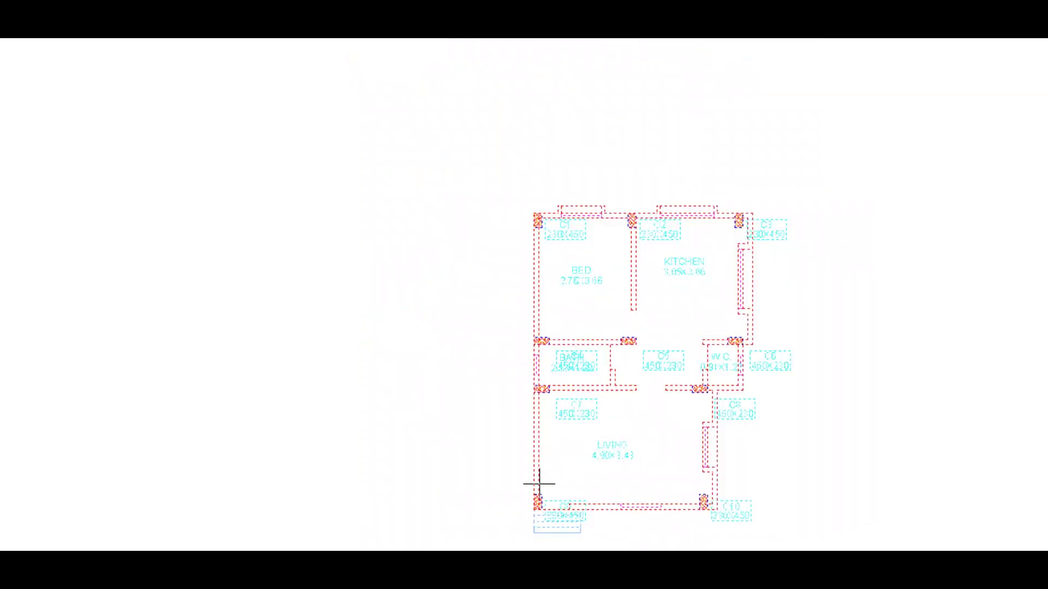
{"action": "scroll", "coordinate": [540, 485], "scroll_direction": "up", "scroll_amount": 3}
{"action": "scroll", "coordinate": [543, 502], "scroll_direction": "up", "scroll_amount": 2}
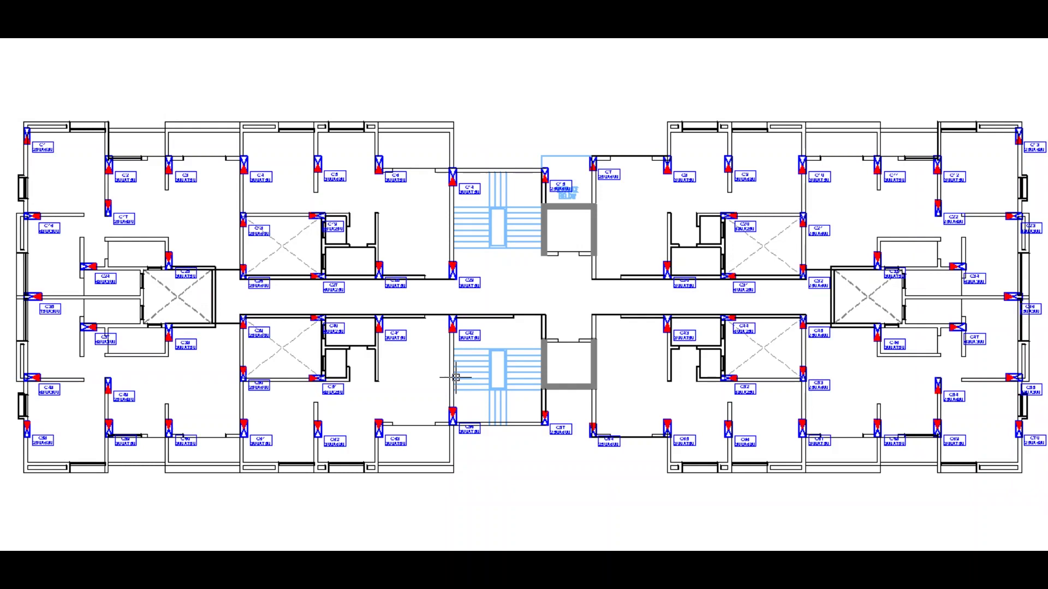
- Select every column of the building plan to add level values, then zoom into C10–C13
{"action": "left_click", "coordinate": [18, 121]}
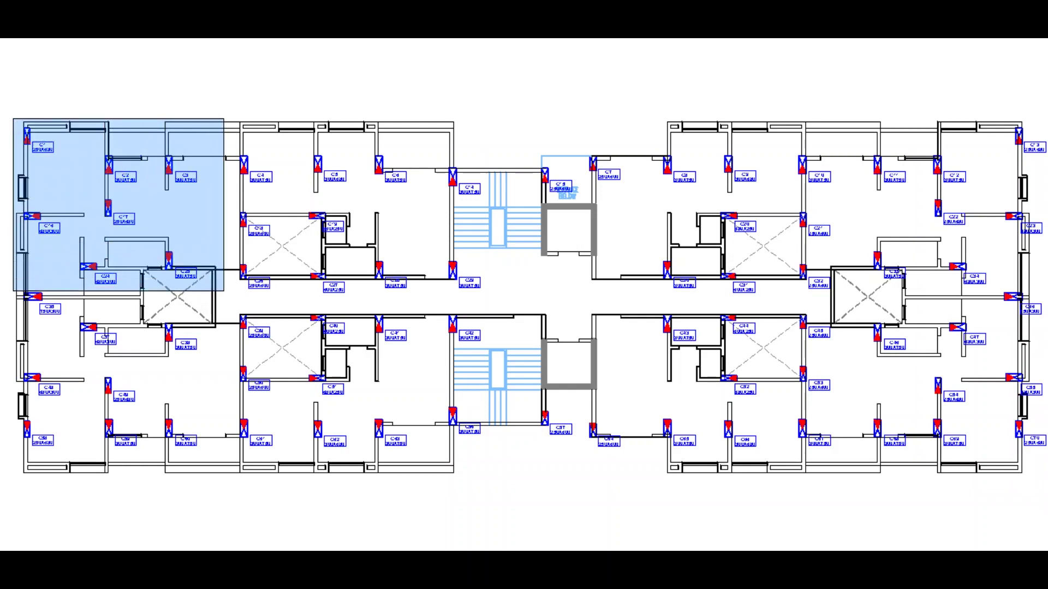
{"action": "left_click", "coordinate": [227, 295]}
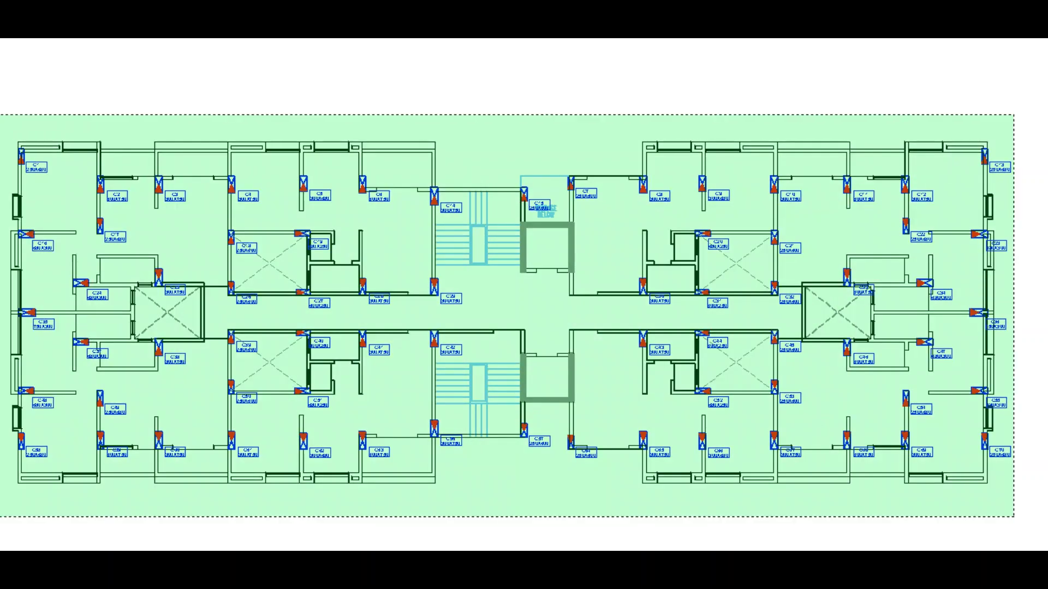
{"action": "left_click_drag", "start_coordinate": [1013, 516], "coordinate": [2, 117]}
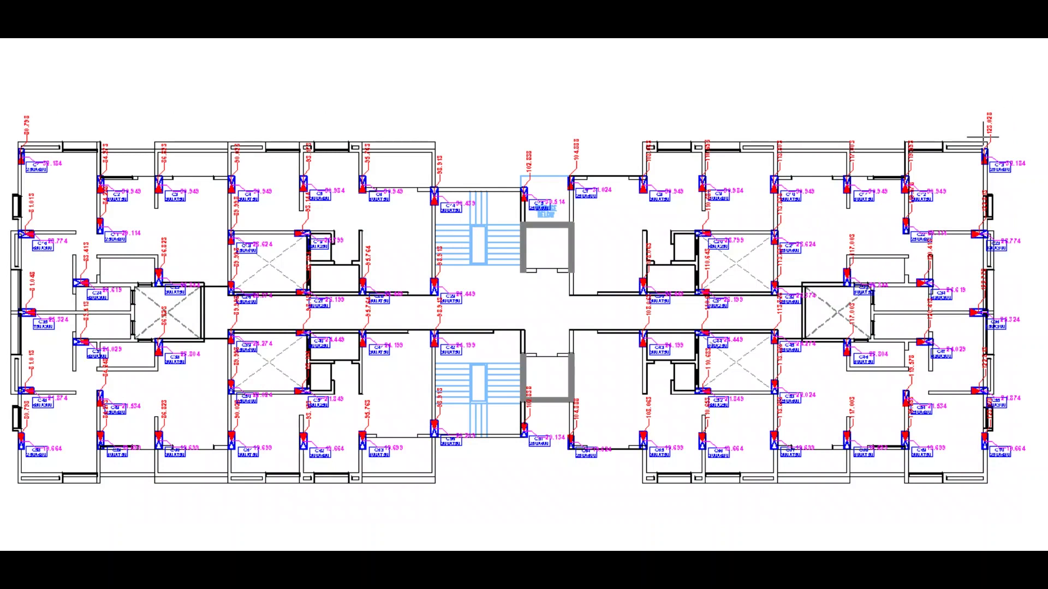
{"action": "left_click_drag", "start_coordinate": [1027, 105], "coordinate": [836, 233]}
{"action": "left_click", "coordinate": [831, 266]}
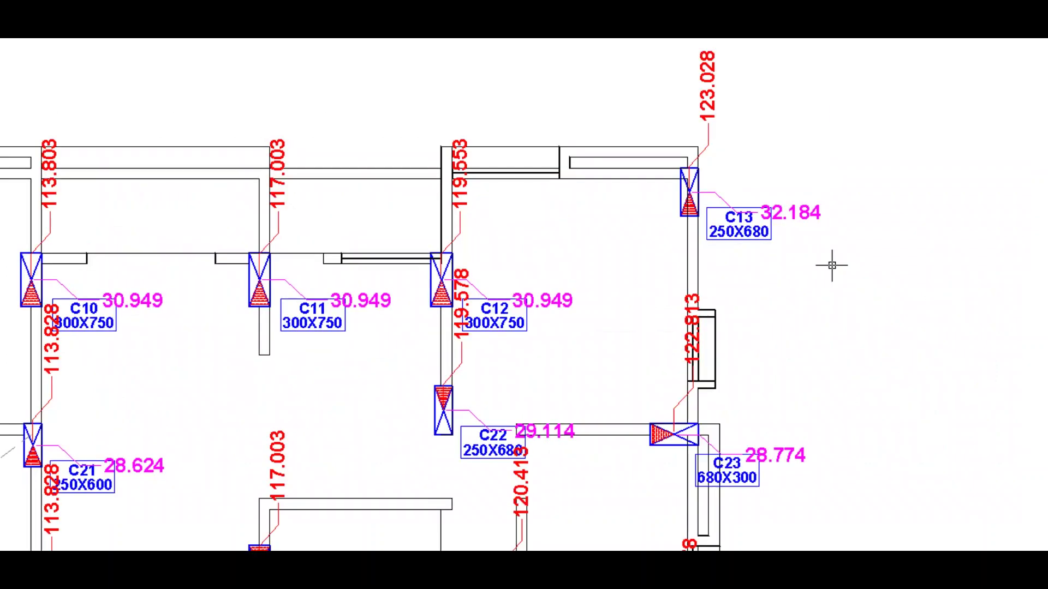